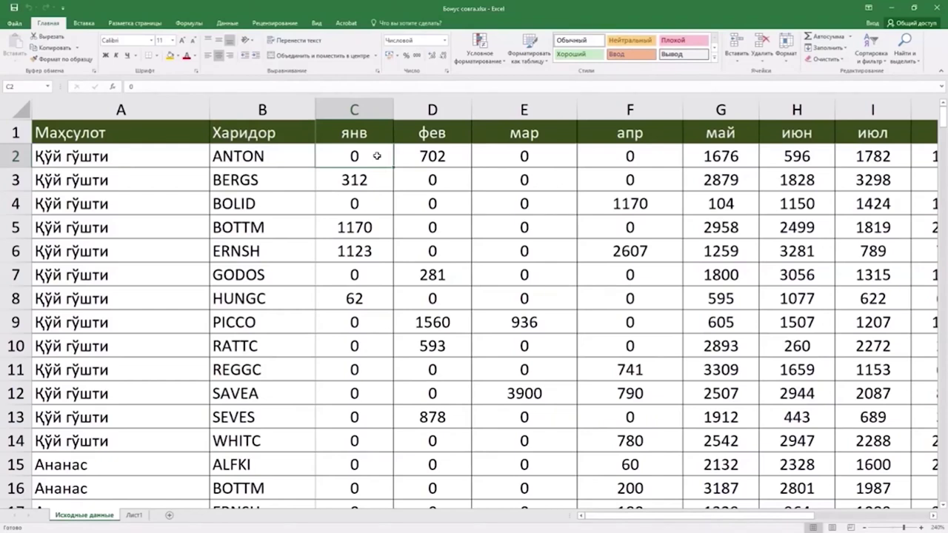
Start encrypting the workbook from Info > Protect Workbook and enter a new password
left_click(15, 23)
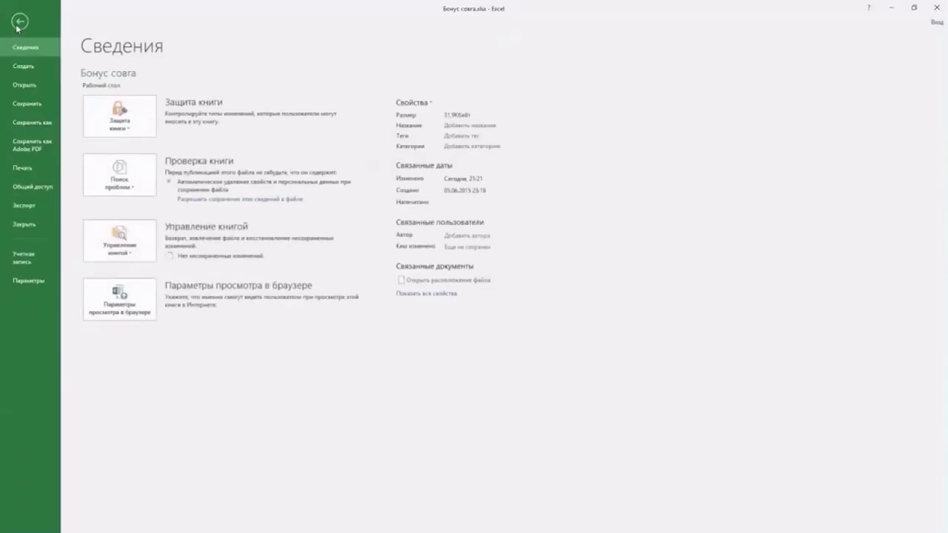
left_click(128, 131)
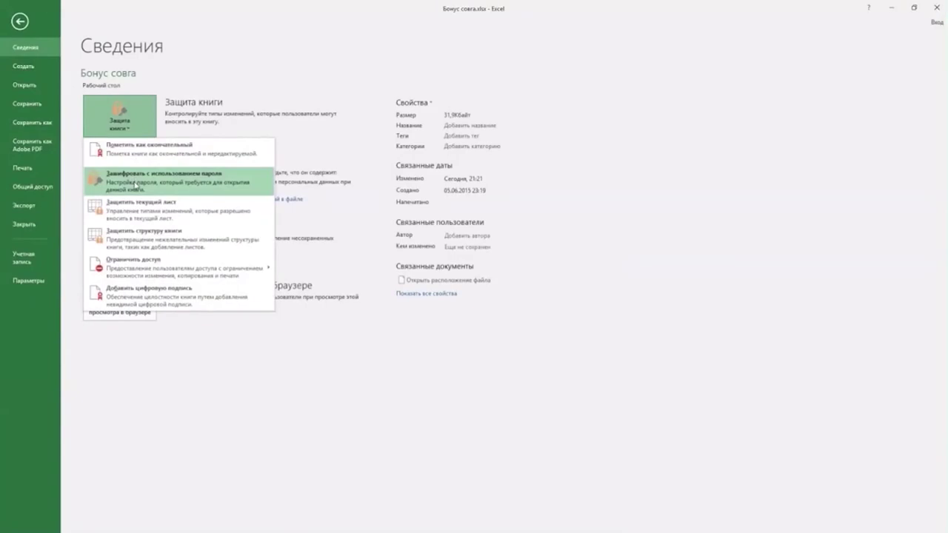
left_click(135, 183)
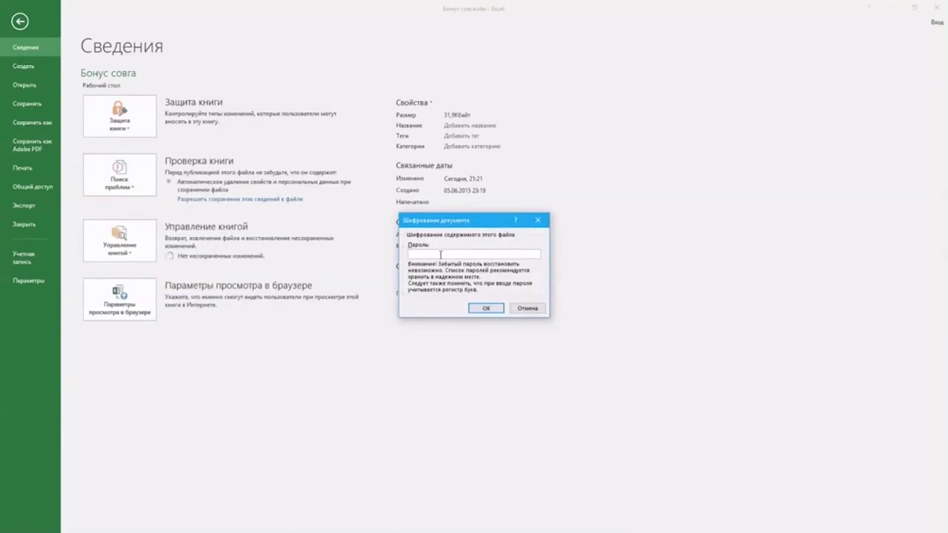
type("1")
left_click(484, 309)
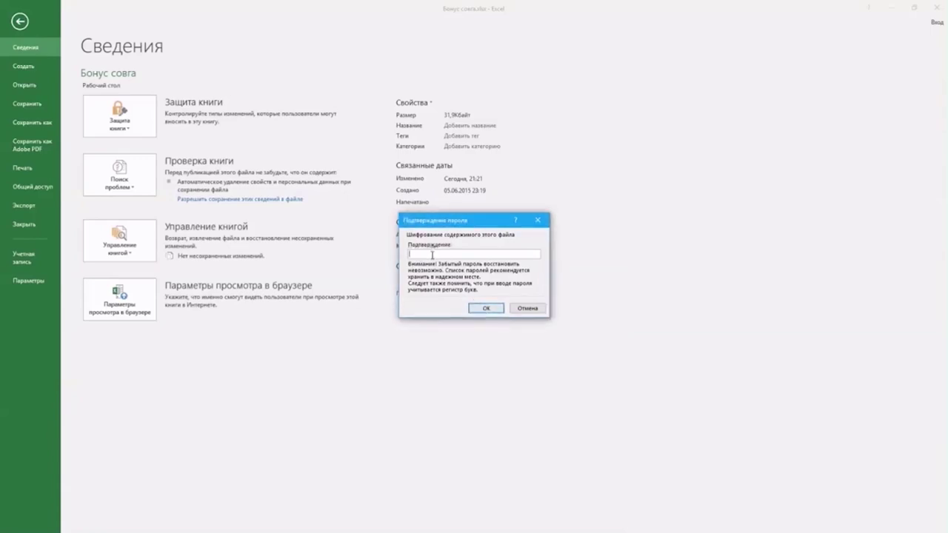
Confirm the password, retrying after a mismatch warning, so the workbook requires it to open
type("1")
key("BackSpace")
type("1")
left_click(487, 309)
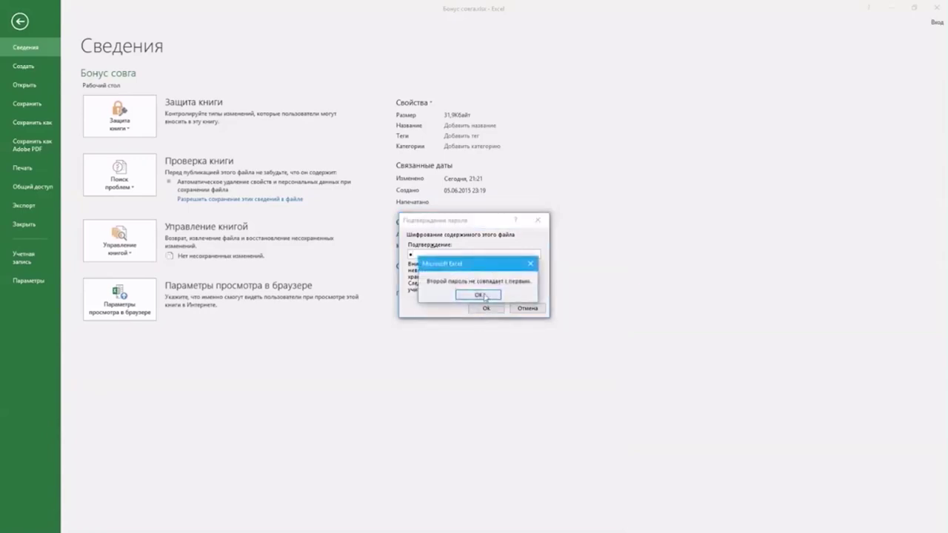
left_click(485, 296)
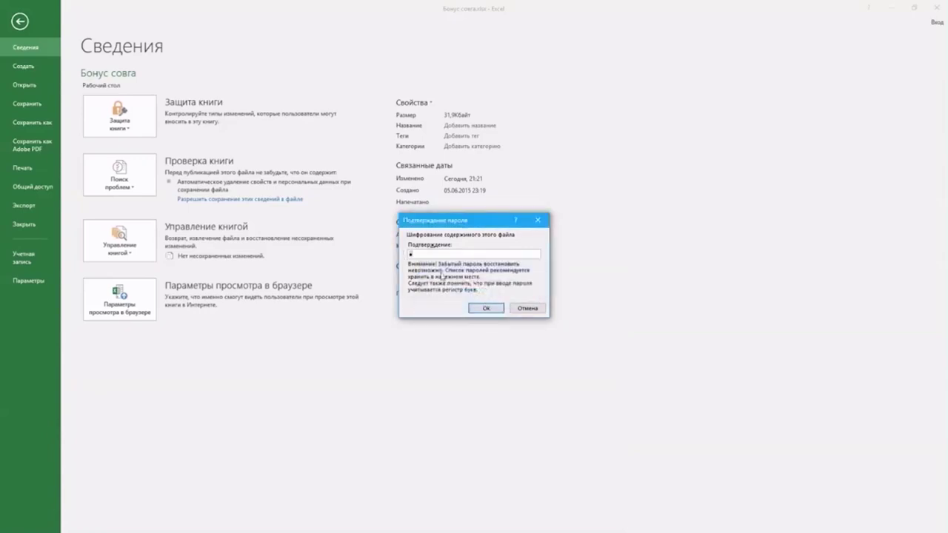
key("BackSpace")
type("1")
left_click(494, 310)
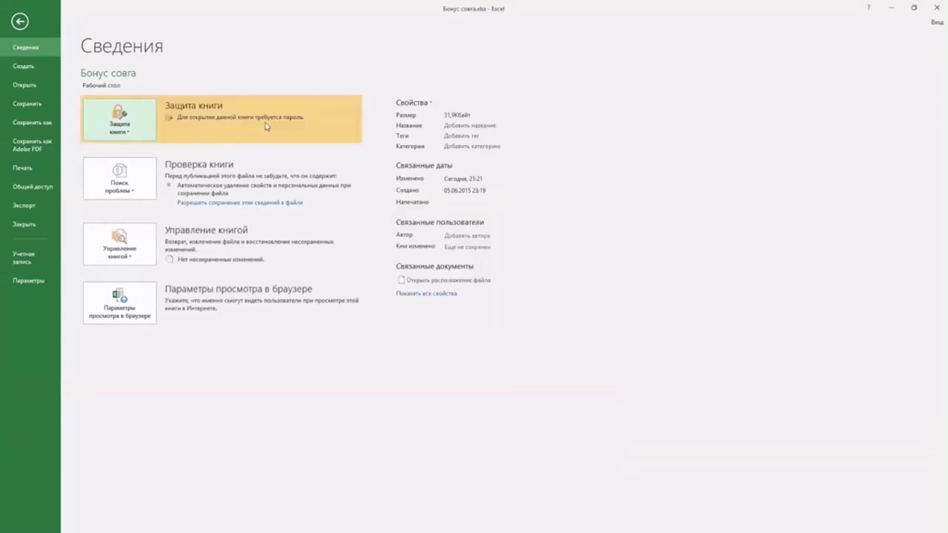
left_click(20, 22)
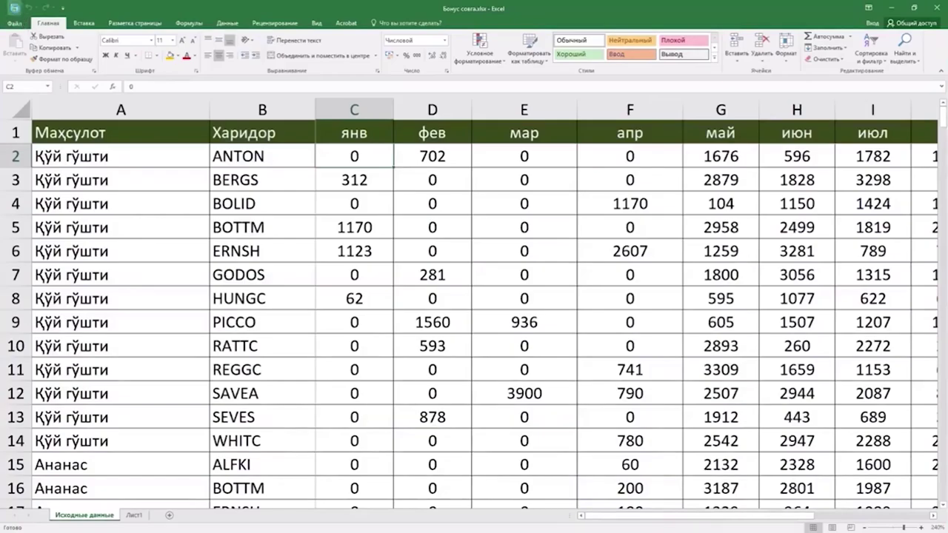
Close Excel, refresh the desktop and reopen the protected Бонус совга.xlsx file
left_click(936, 8)
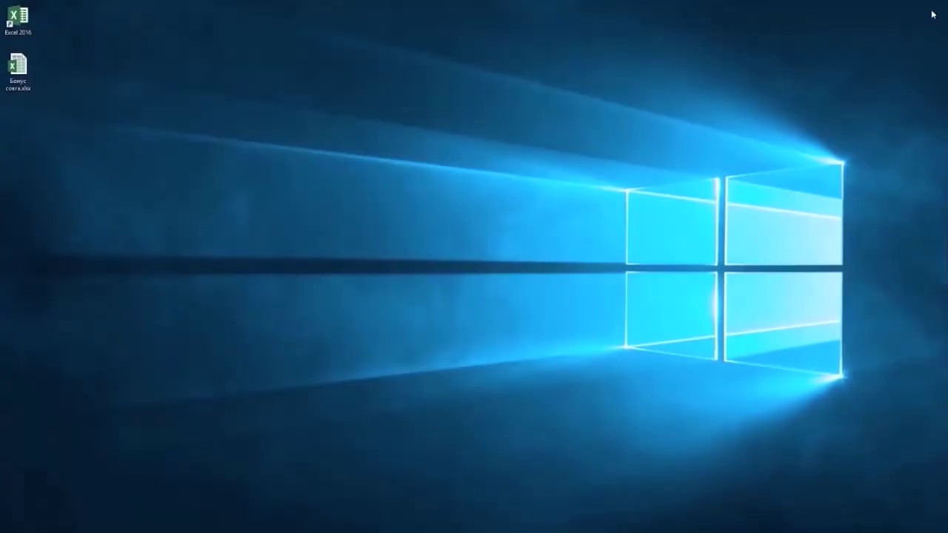
right_click(234, 115)
left_click(256, 143)
left_click(22, 72)
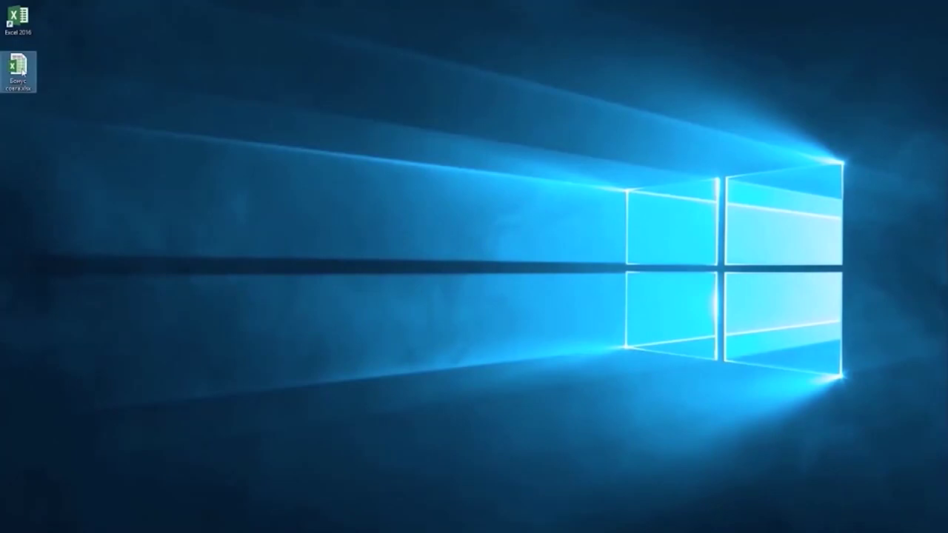
double_click(22, 72)
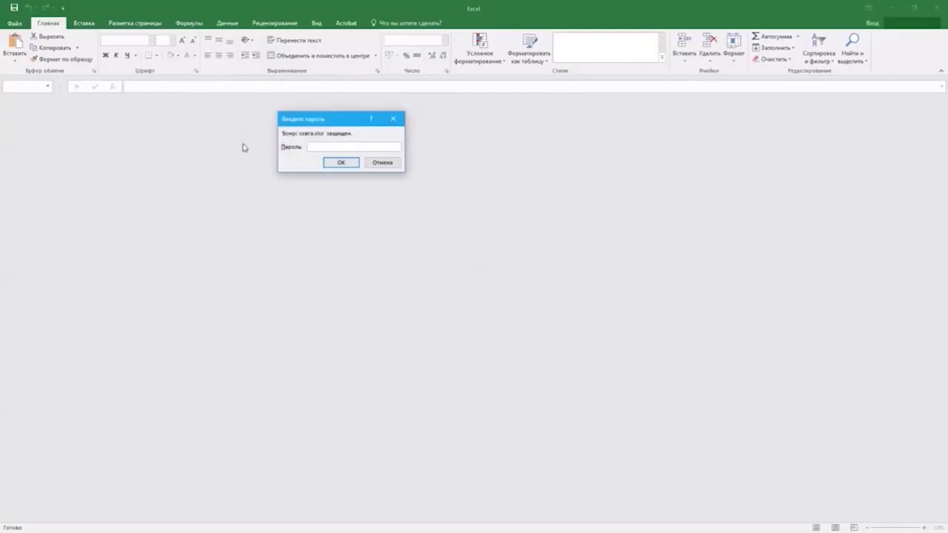
Try a wrong opening password, dismiss the rejection, and reopen the workbook file
left_click(331, 145)
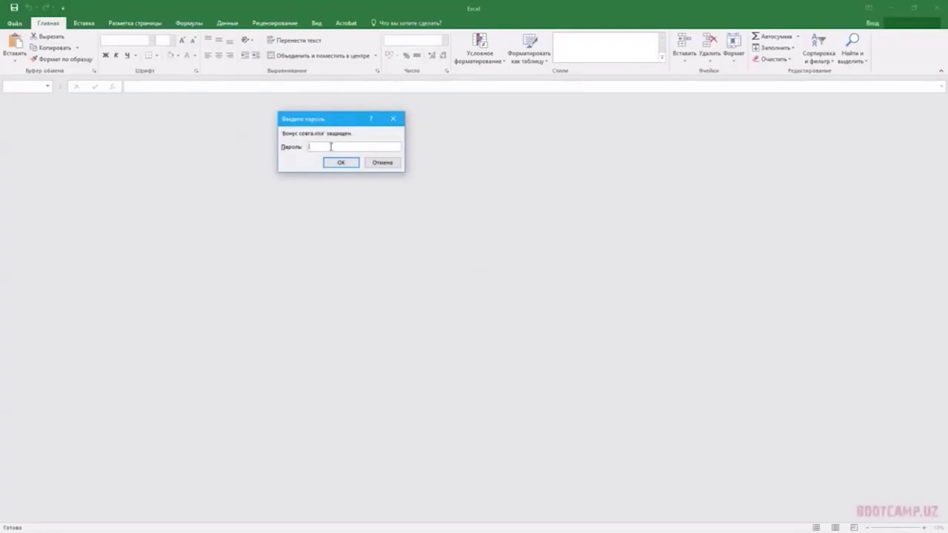
type("12")
key("Return")
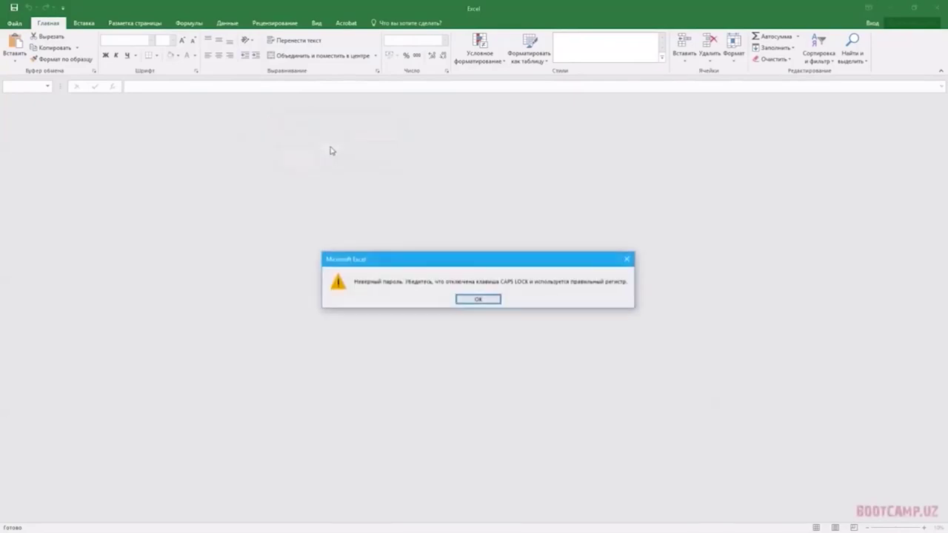
left_click(493, 298)
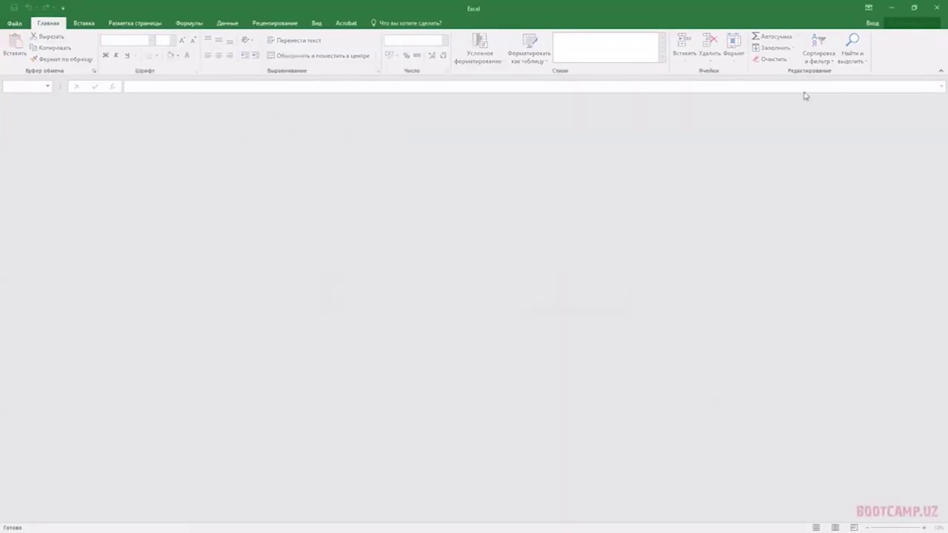
left_click(932, 14)
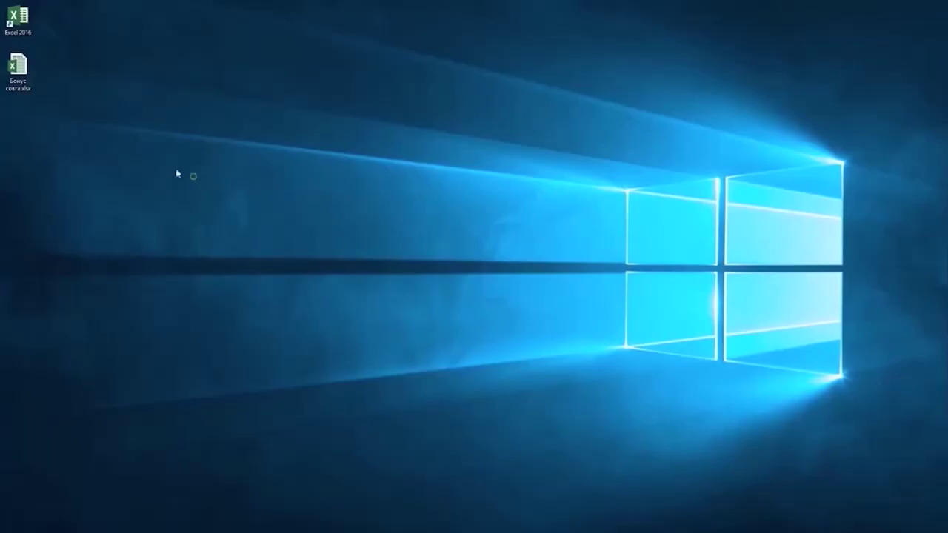
double_click(26, 80)
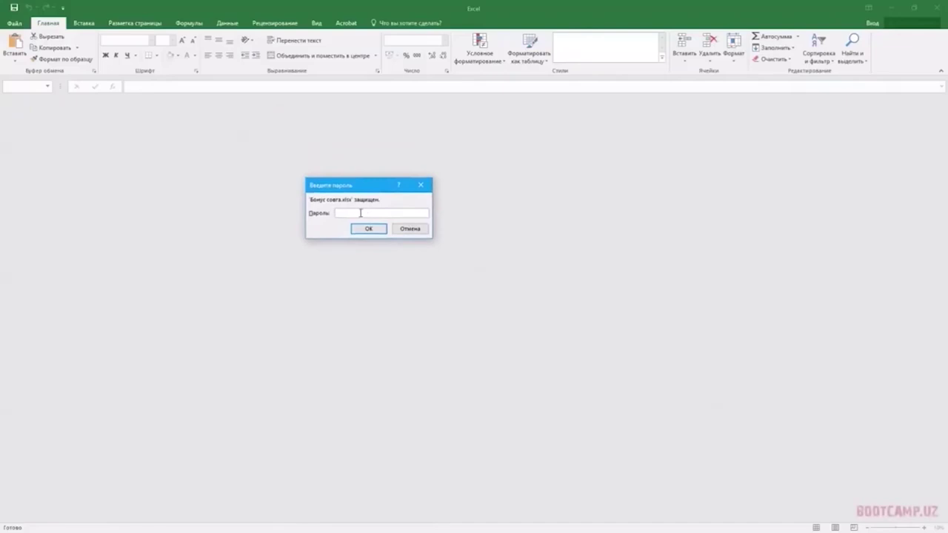
Enter the correct password to open Бонус совга.xlsx and scroll through its sales table
type("1")
left_click(368, 228)
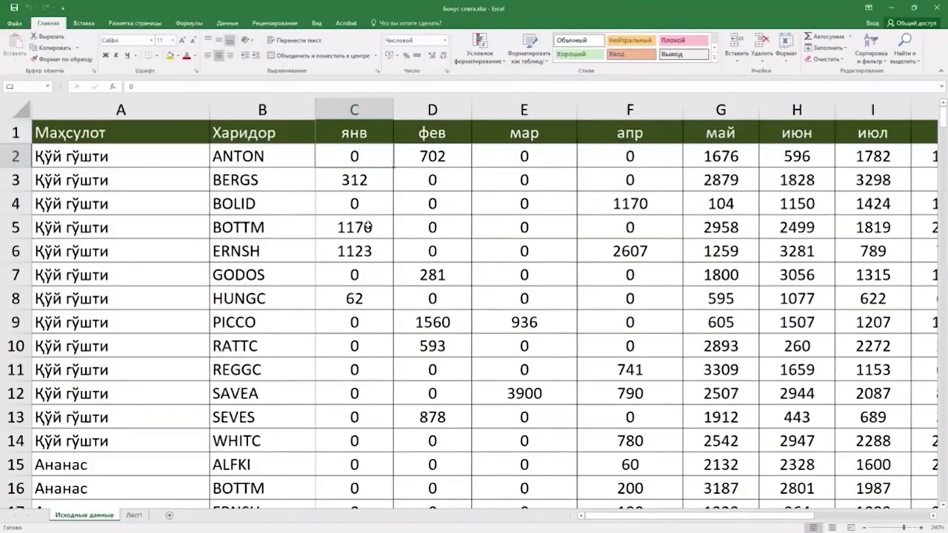
scroll(357, 189, "down", 4)
scroll(370, 191, "down", 1)
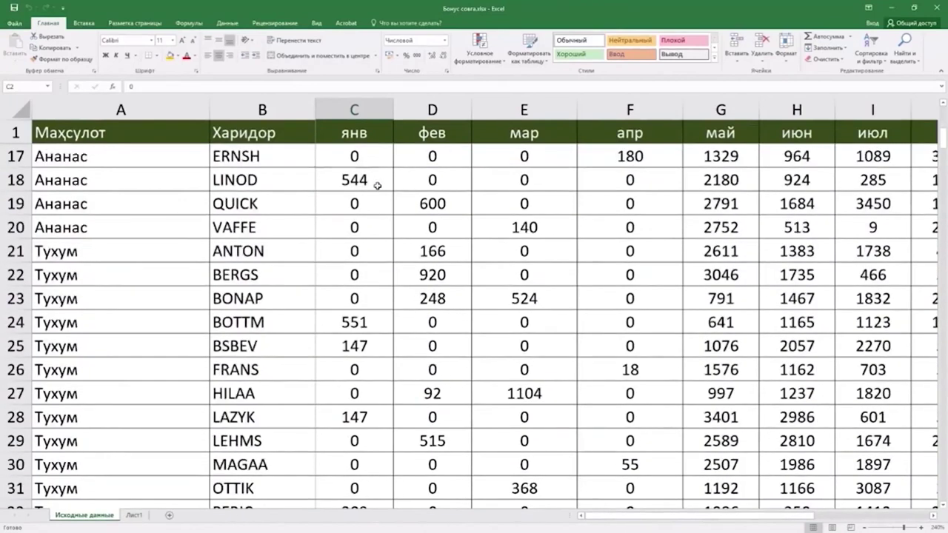
scroll(377, 185, "up", 5)
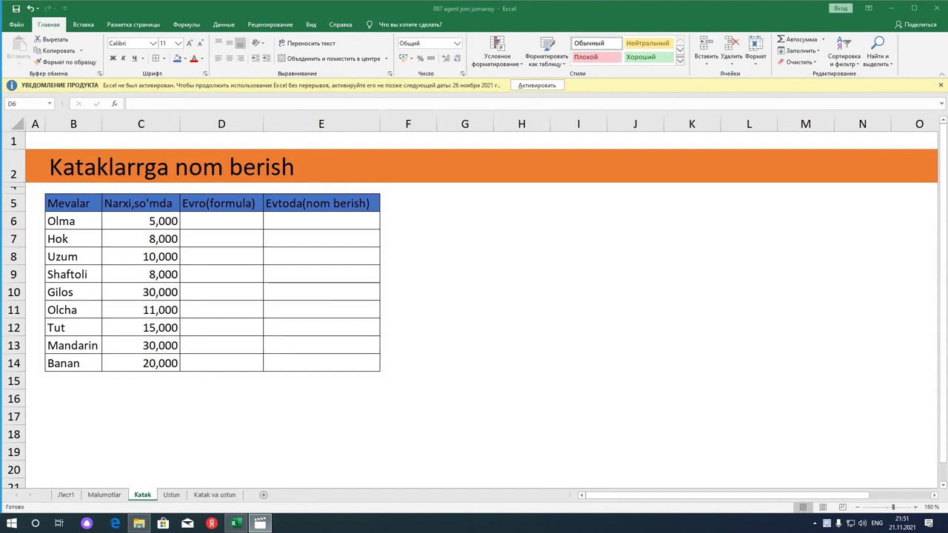
Look up the evroKurs rate on the Malumotlar sheet, then return to Katak
left_click(522, 238)
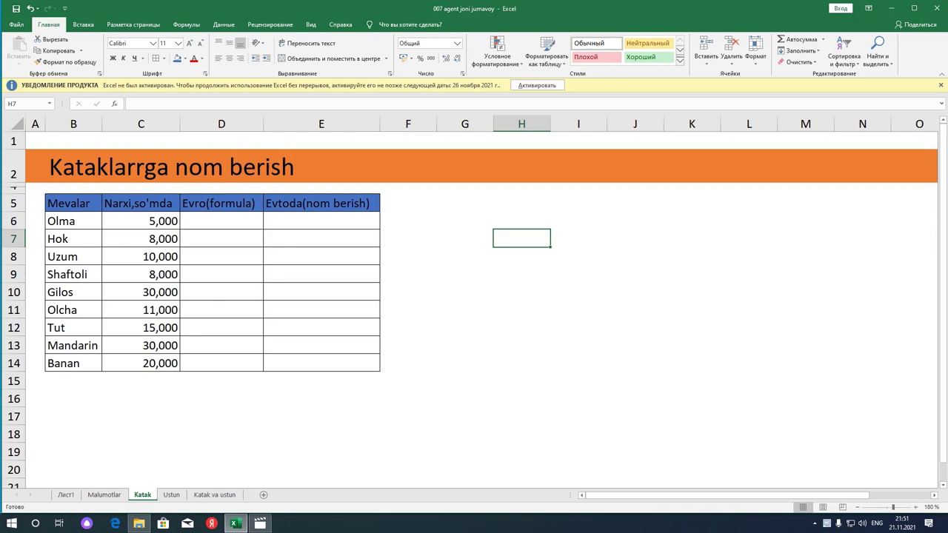
left_click(104, 494)
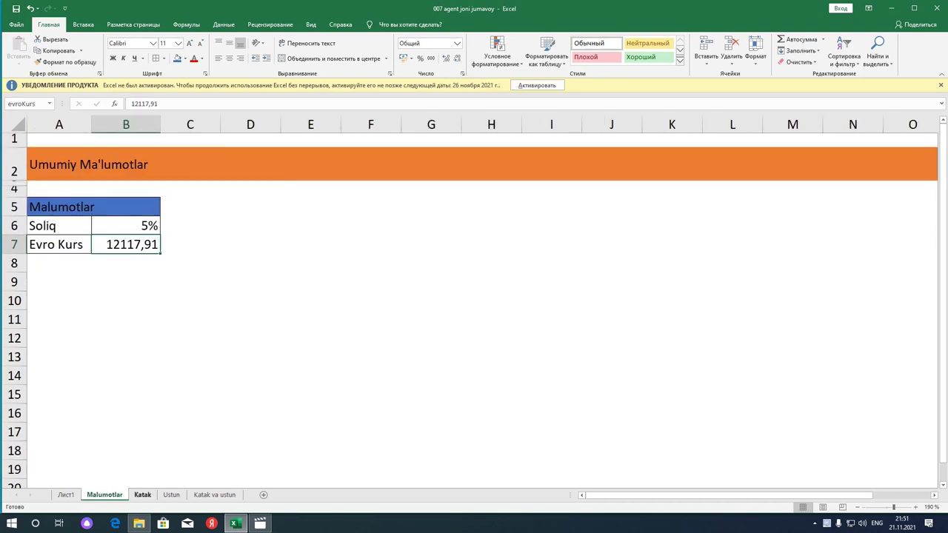
left_click(142, 495)
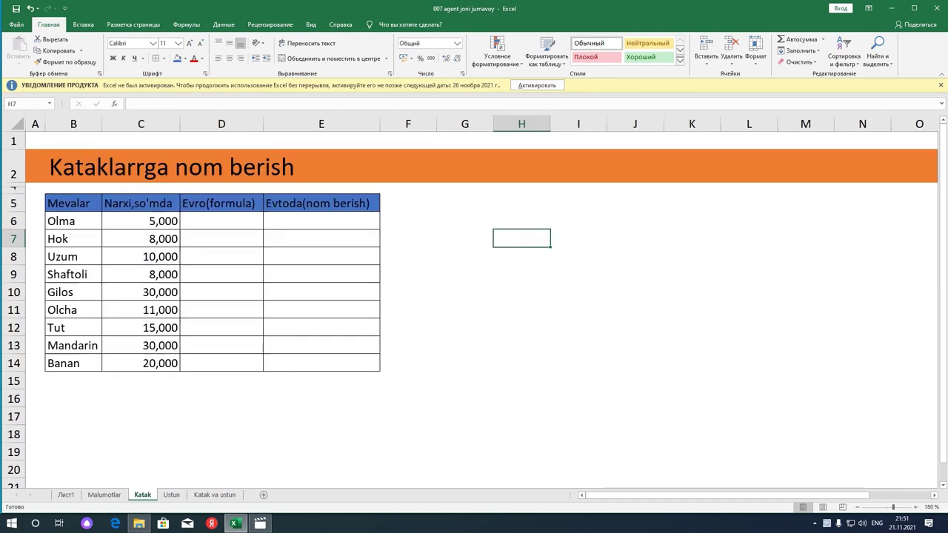
Enter =C6/evroKurs in D6, giving Olma's euro price 0,000412612
left_click(222, 221)
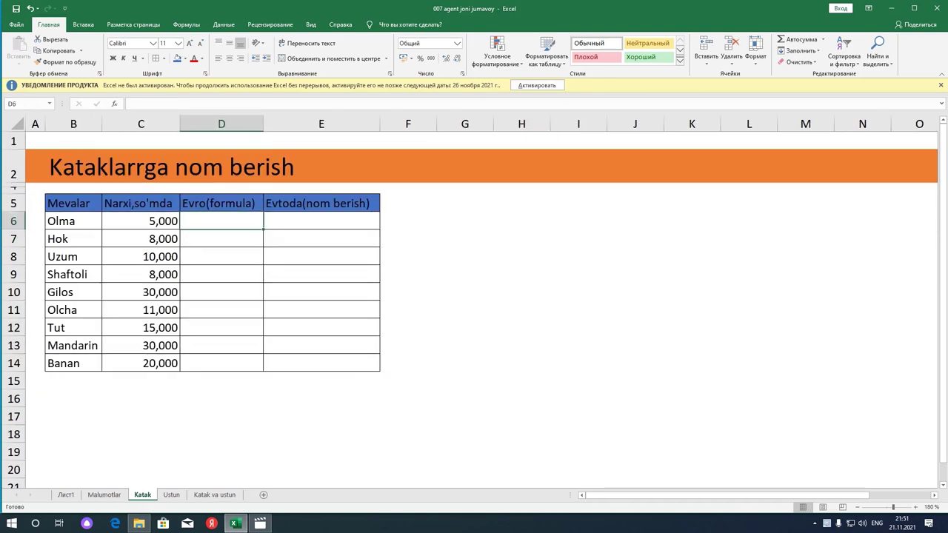
type("=")
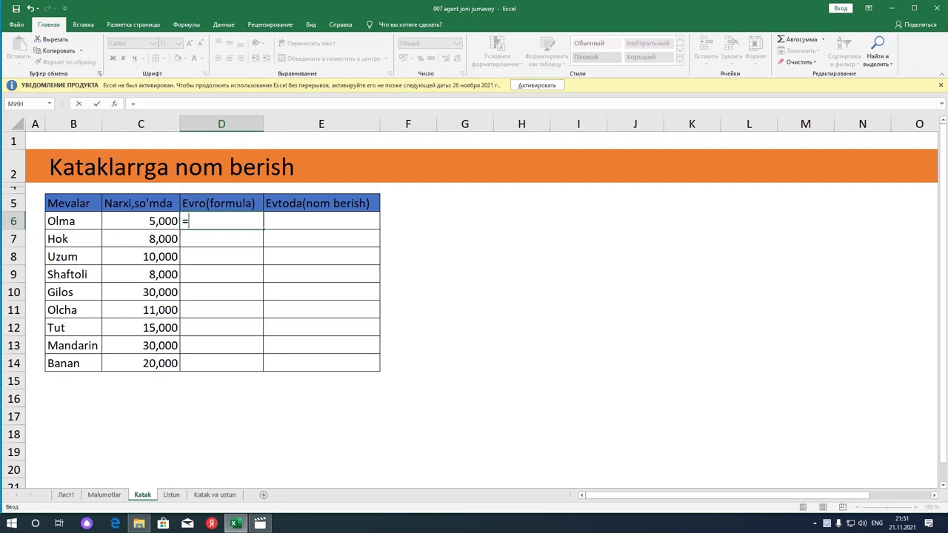
left_click(141, 221)
type("/")
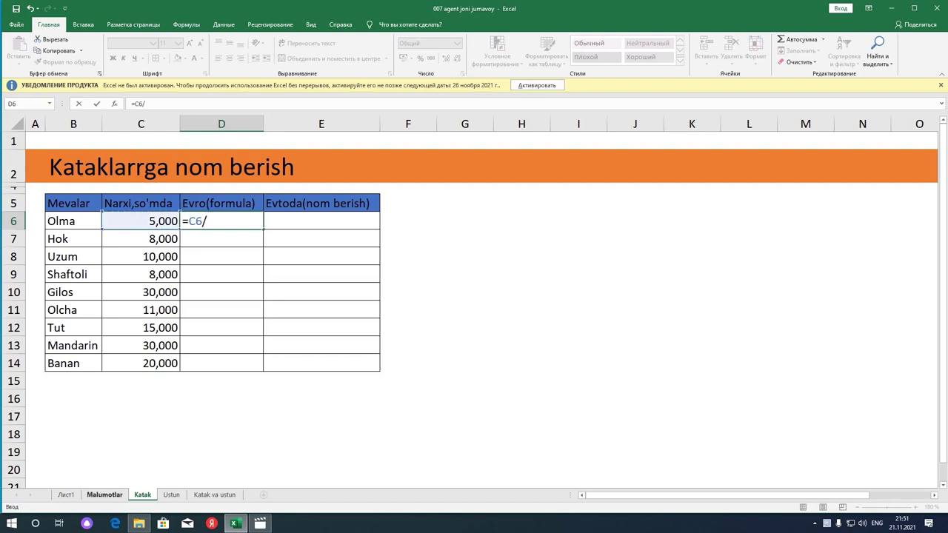
left_click(104, 494)
left_click(125, 244)
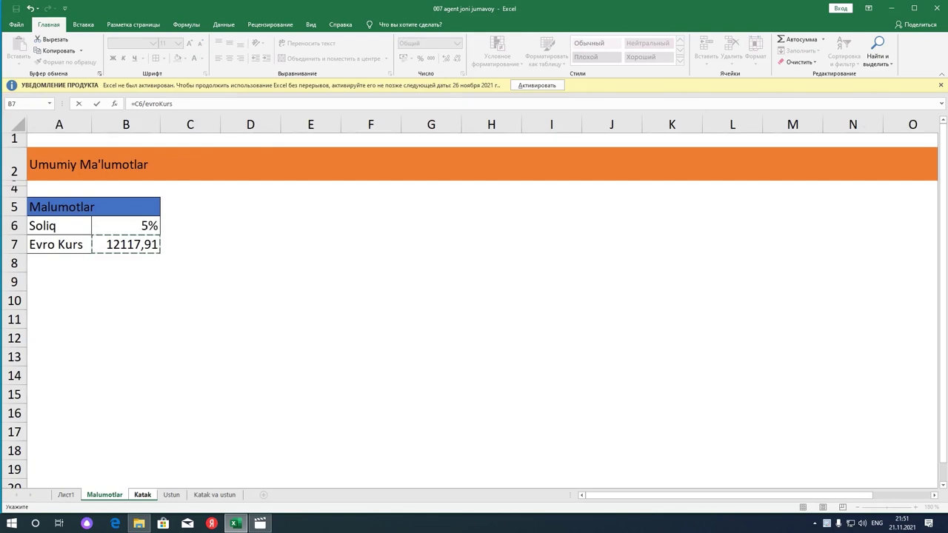
key("Return")
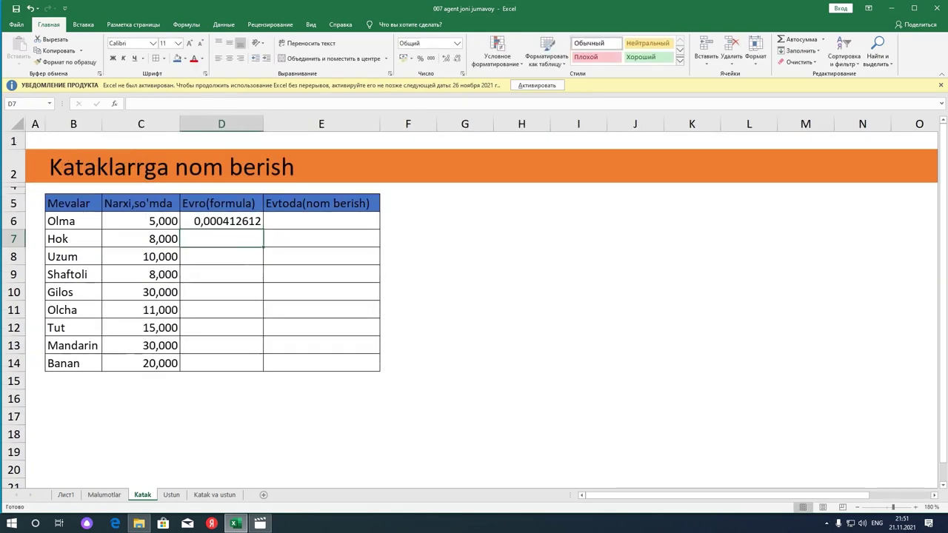
left_click(221, 221)
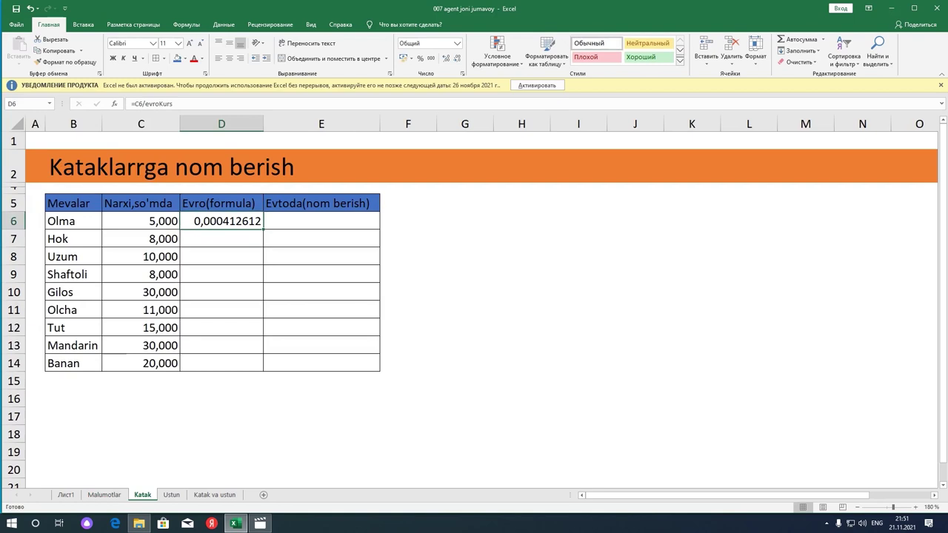
left_click_drag(262, 229, 263, 371)
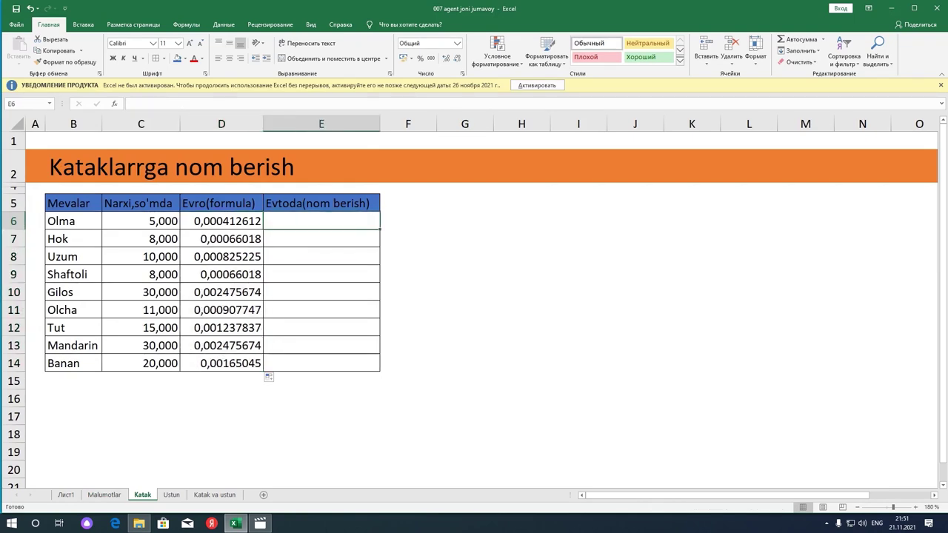
left_click(103, 494)
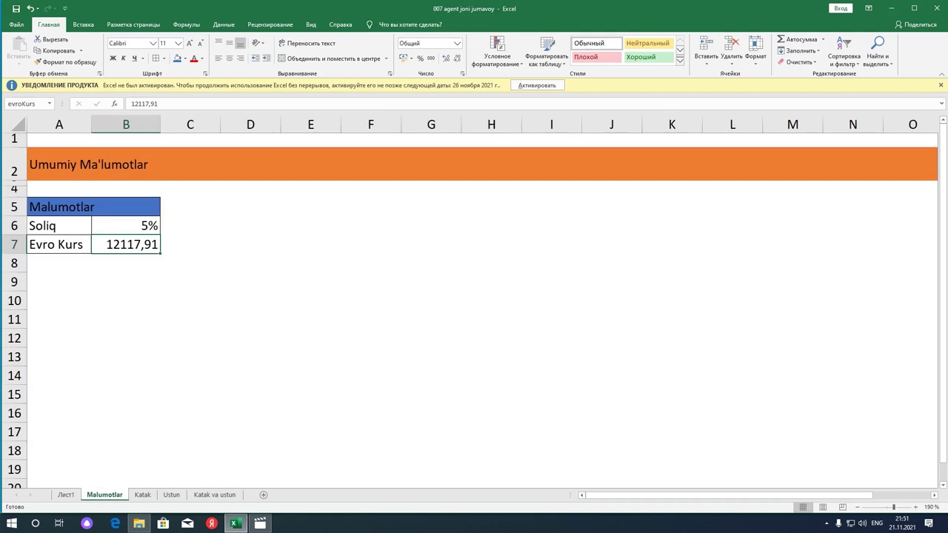
left_click(142, 495)
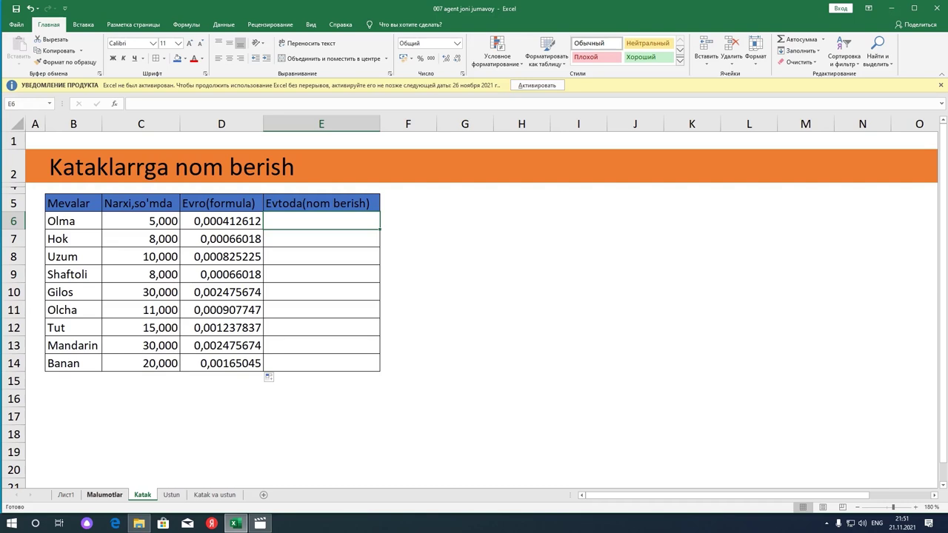
left_click(104, 495)
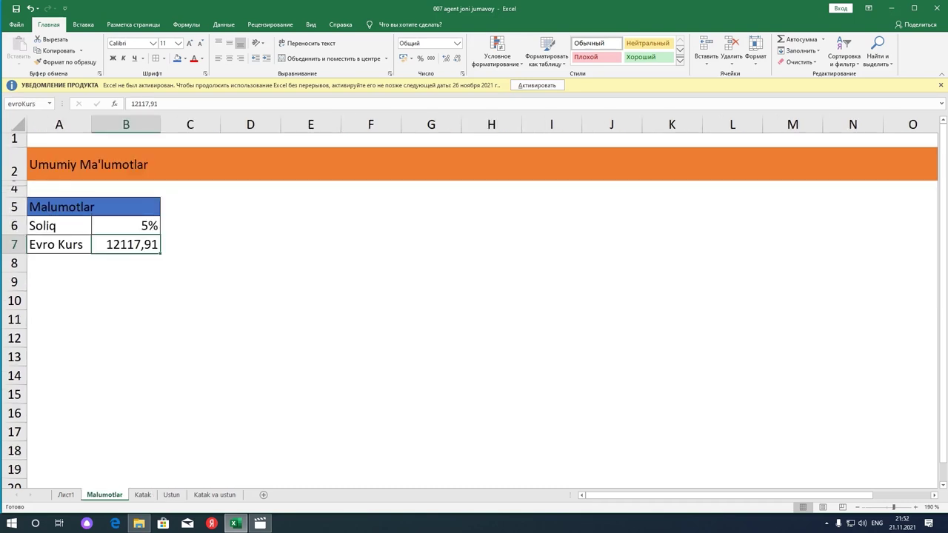
left_click(22, 104)
type("evroKu")
type("rs")
key("Return")
left_click(142, 495)
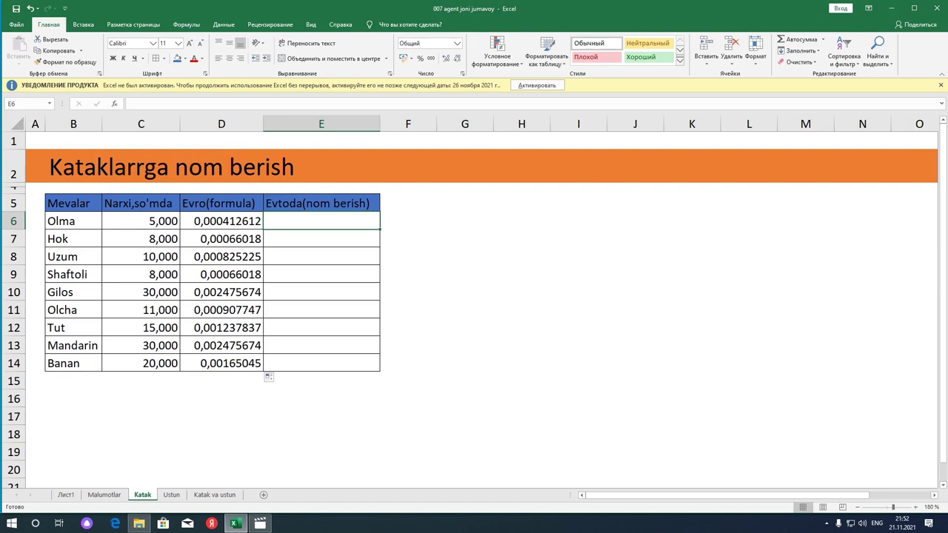
Enter =C6/evroKurs in E6 and fill it down to E14
type("=")
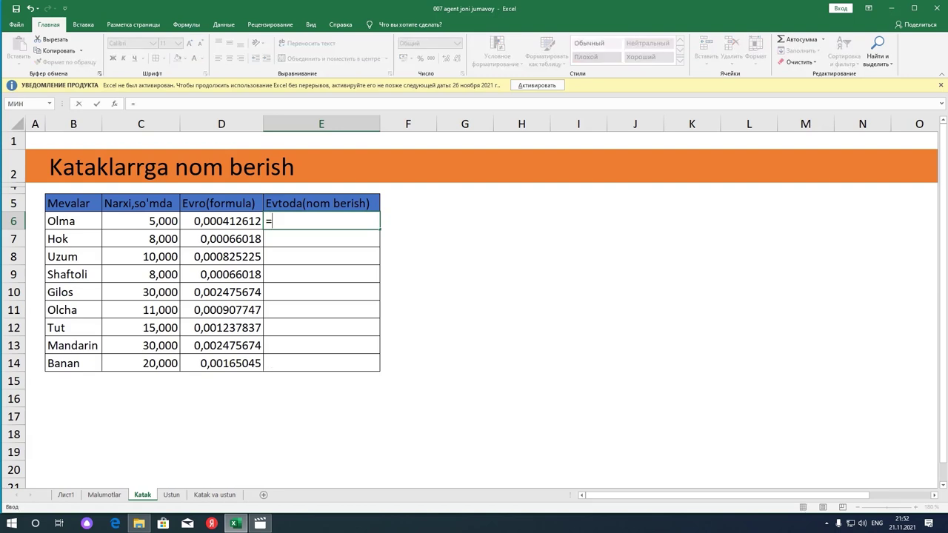
left_click(141, 220)
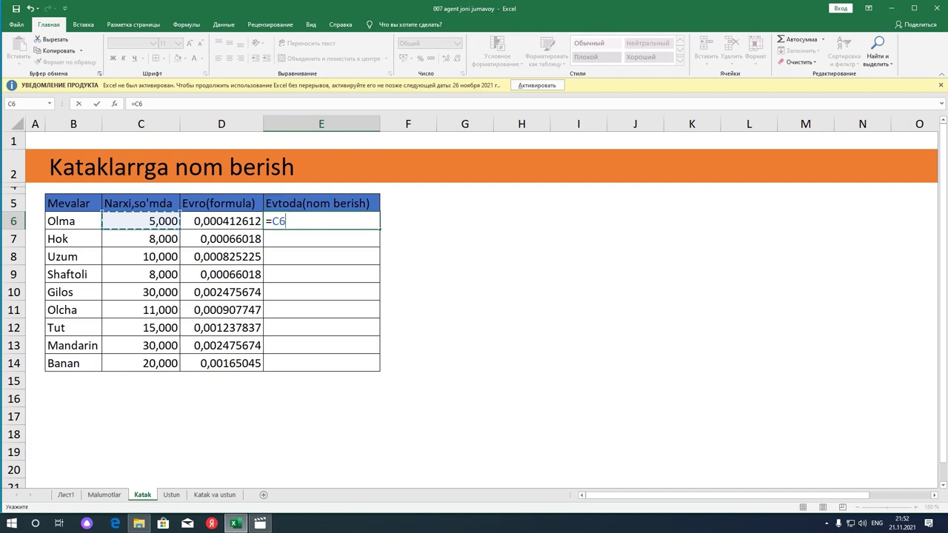
type("/")
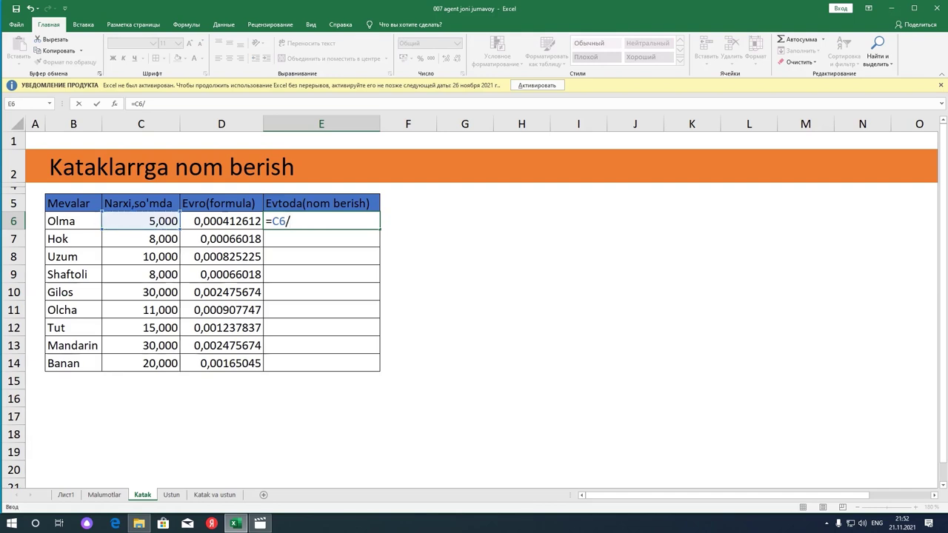
type("evr")
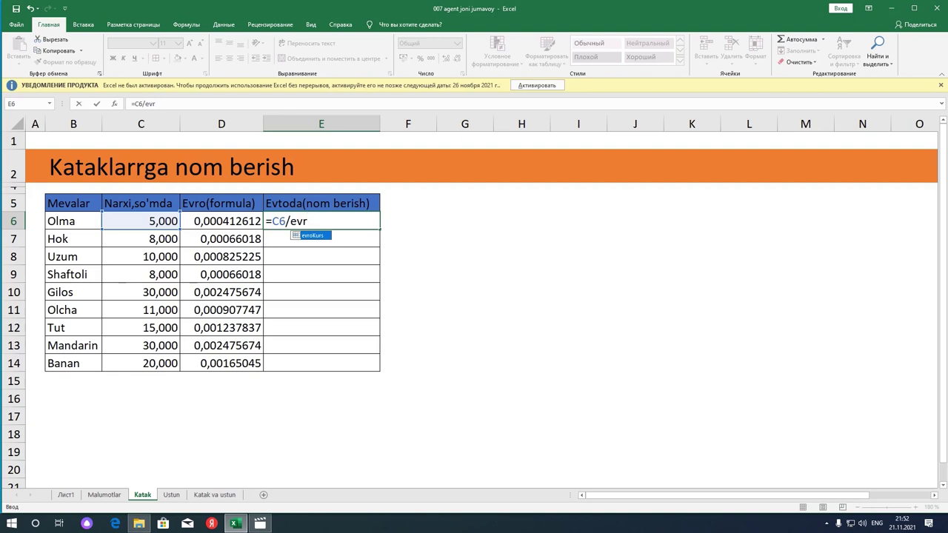
key("Tab")
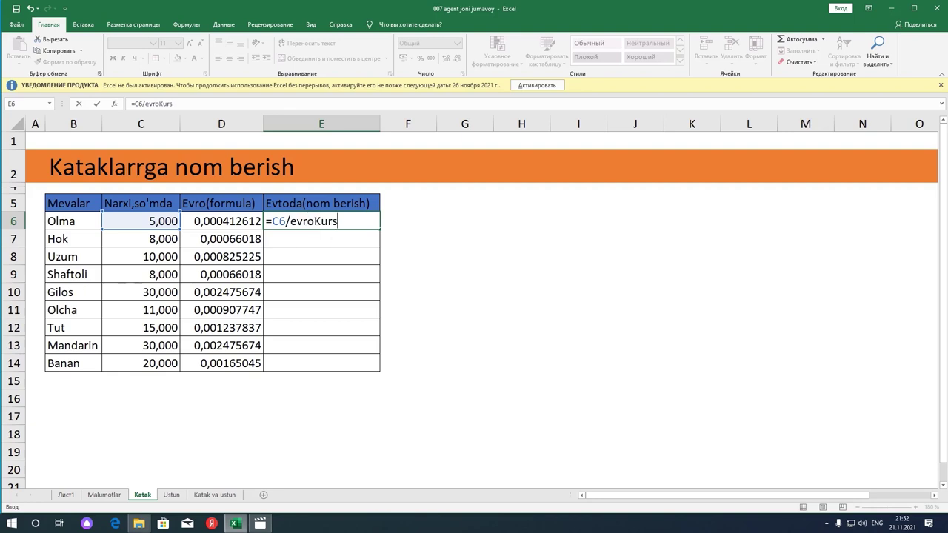
key("Return")
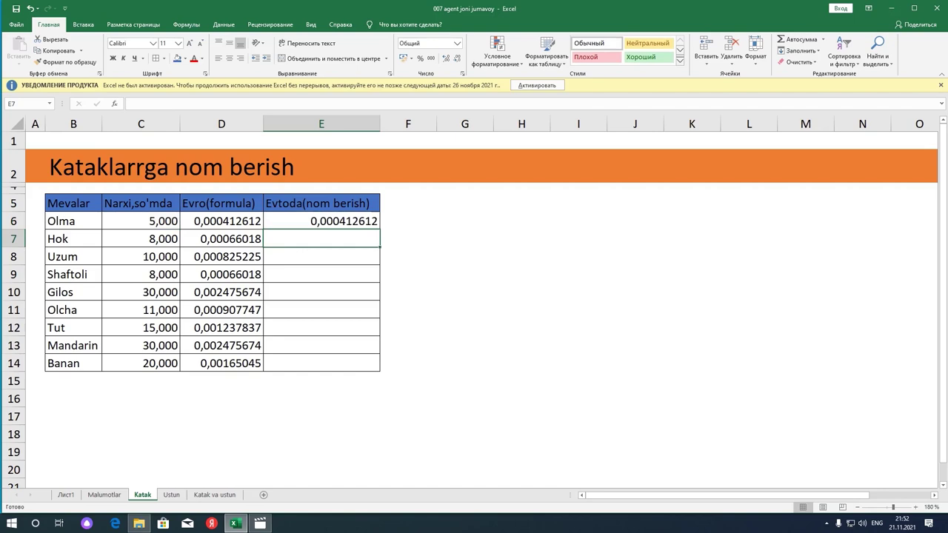
left_click(322, 221)
left_click_drag(379, 230, 379, 371)
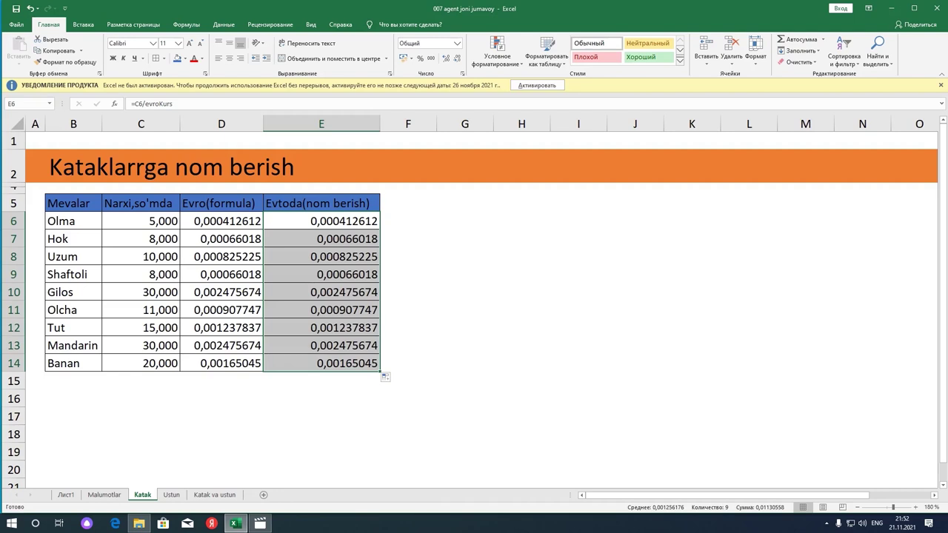
Adjust the decimal places shown in column E, then go to the Ustun sheet
left_click(457, 59)
left_click(457, 59)
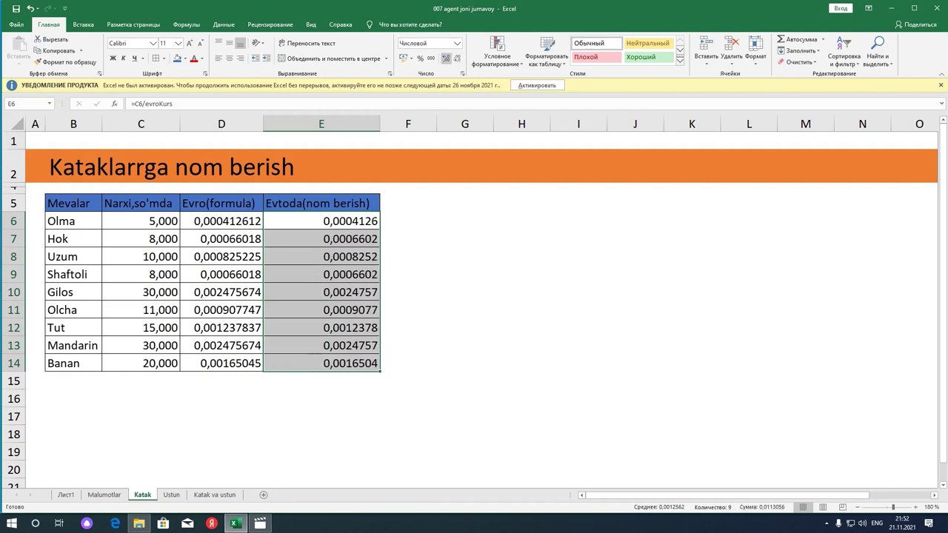
left_click(445, 58)
left_click(446, 59)
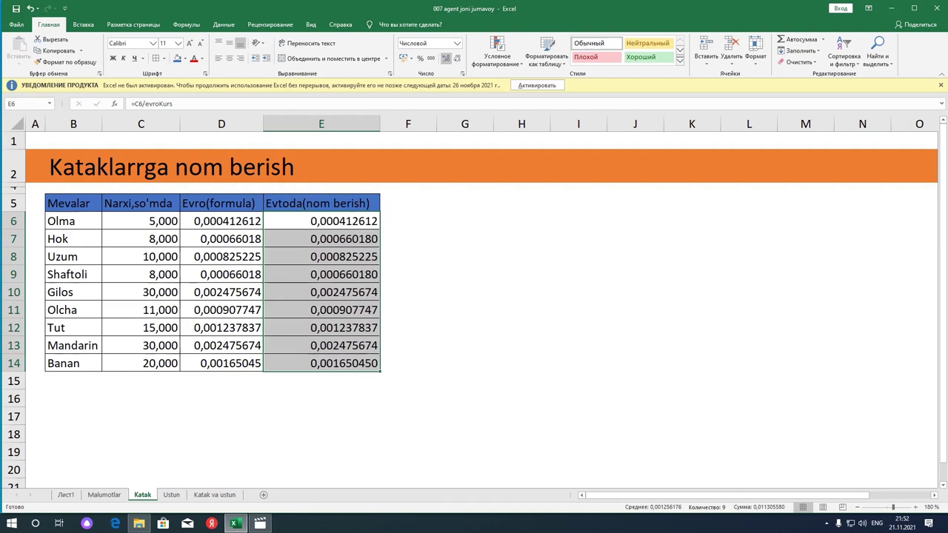
left_click(465, 310)
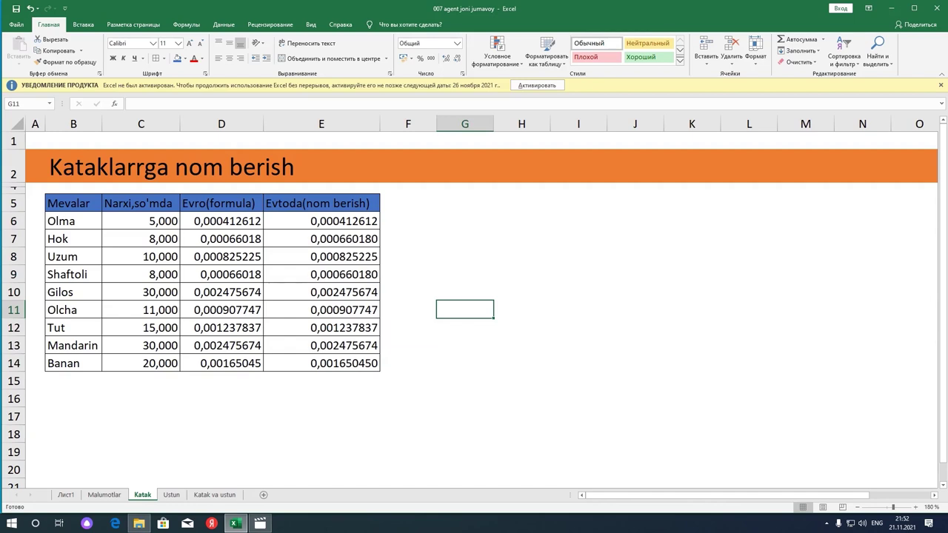
left_click(171, 495)
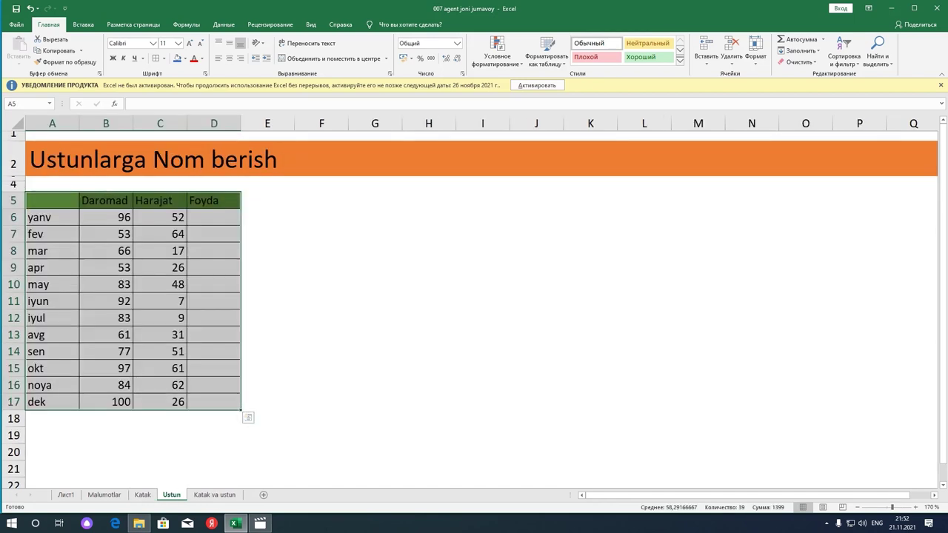
left_click(267, 251)
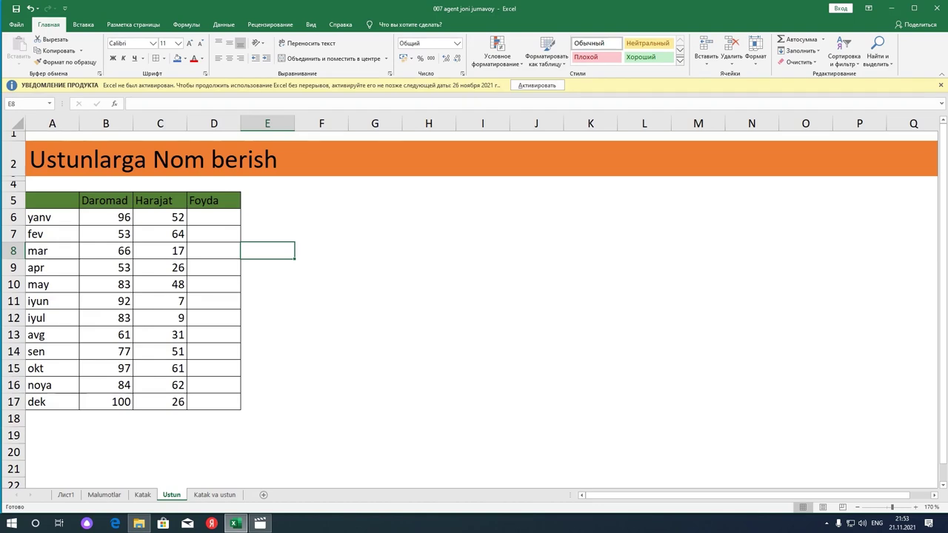
Draft =B6-C6 in D6, then cancel it so Foyda stays empty
left_click(214, 217)
type("=")
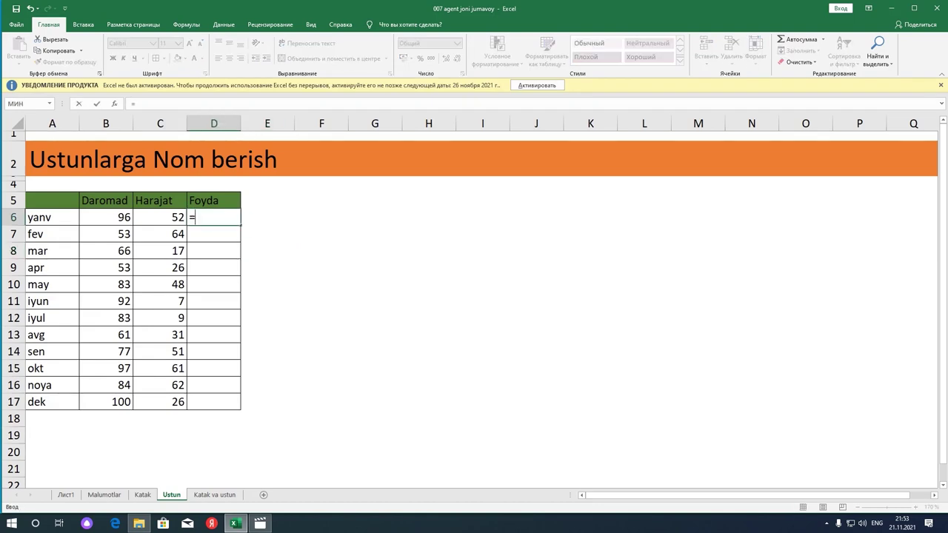
left_click(106, 217)
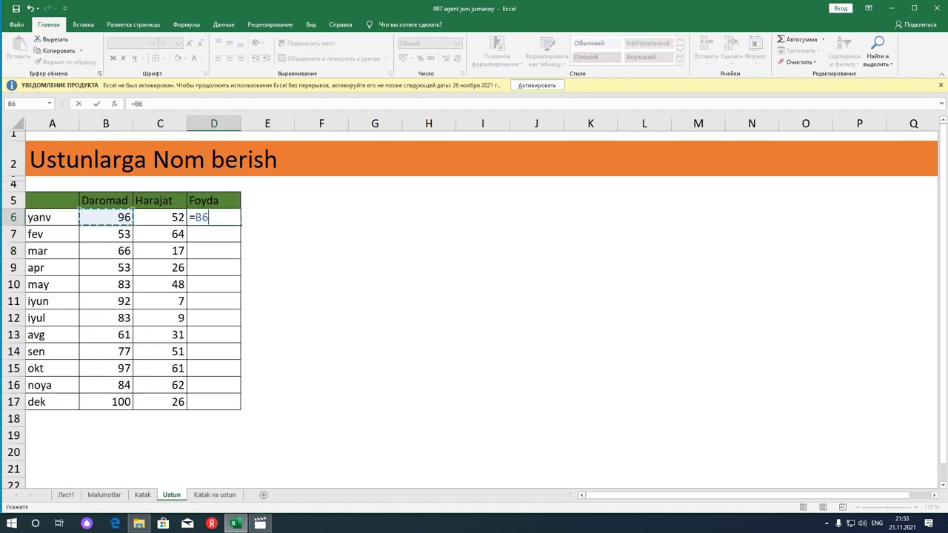
type("/")
key("BackSpace")
type("-")
left_click(160, 217)
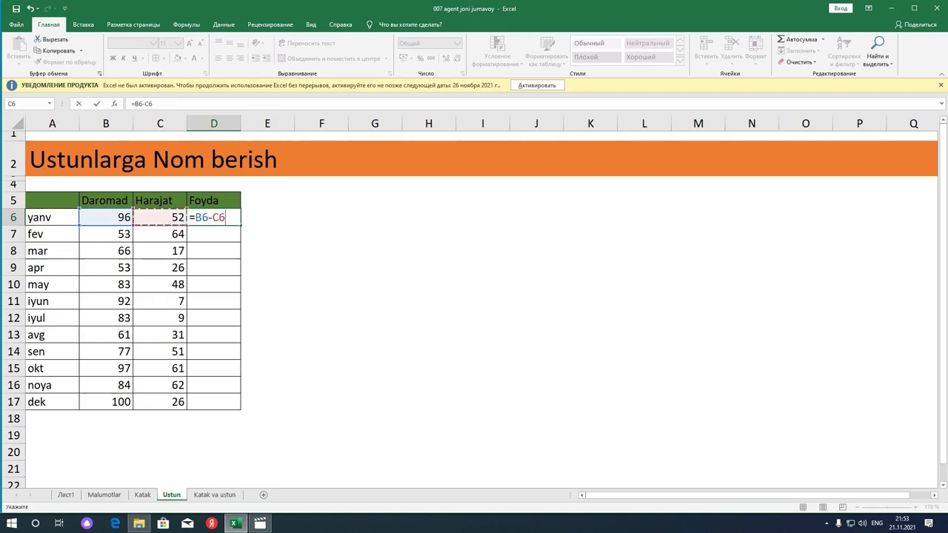
key("BackSpace")
key("Escape")
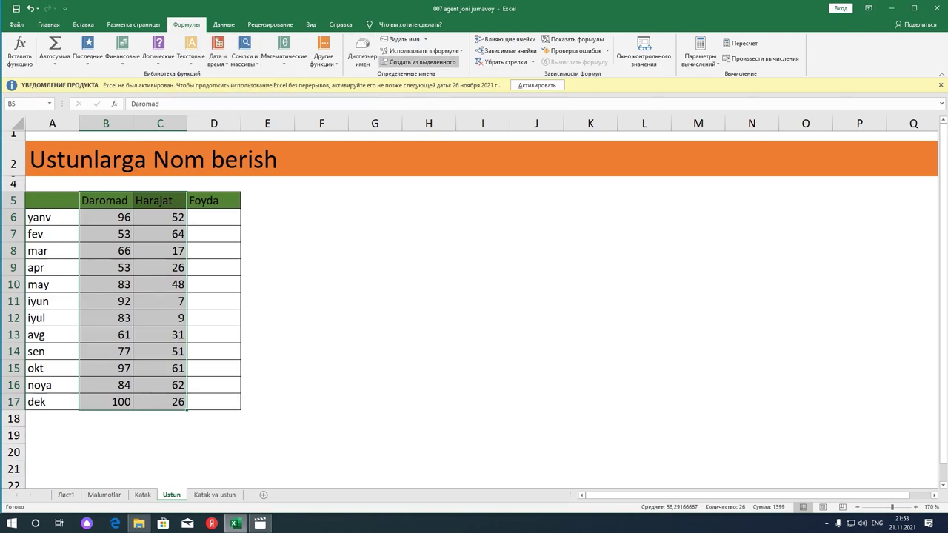
Create names from the top-row labels of B5:C17 with Create from Selection
left_click(419, 61)
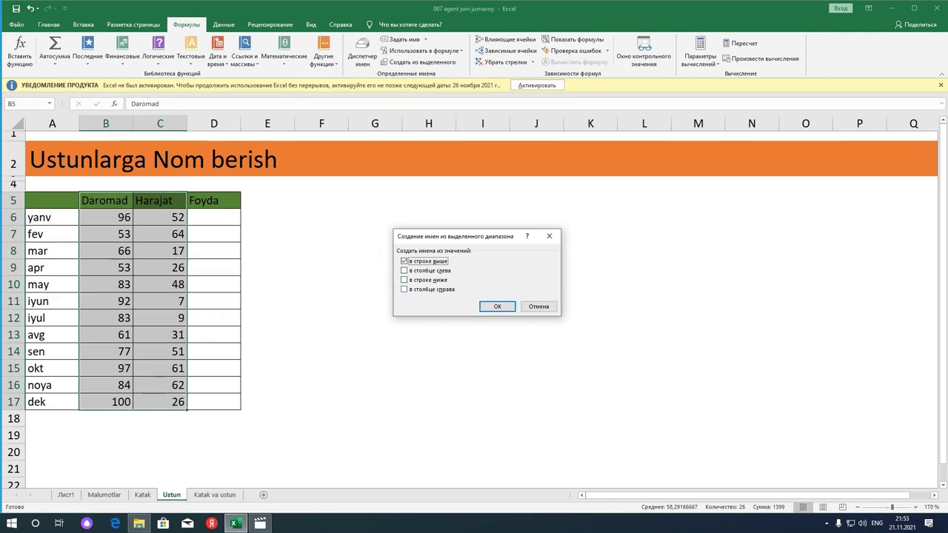
key("Return")
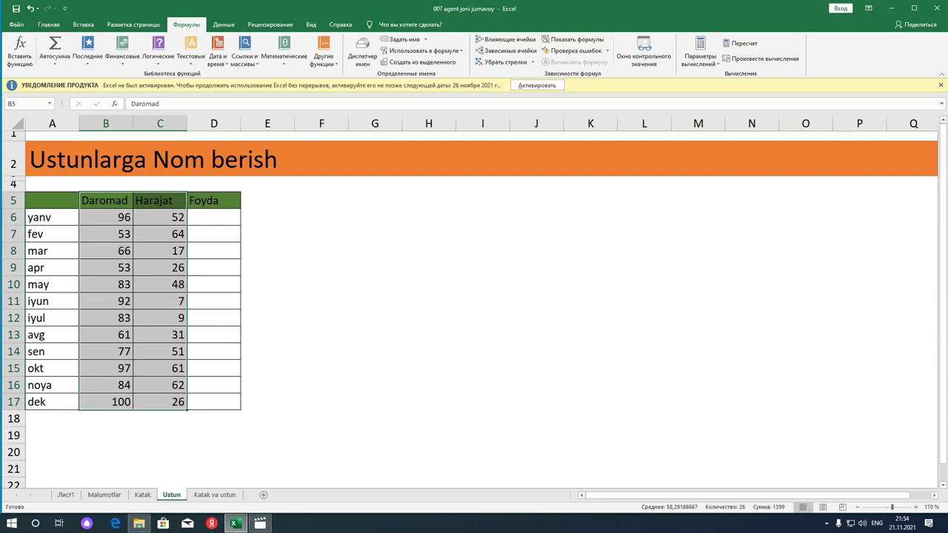
left_click(321, 233)
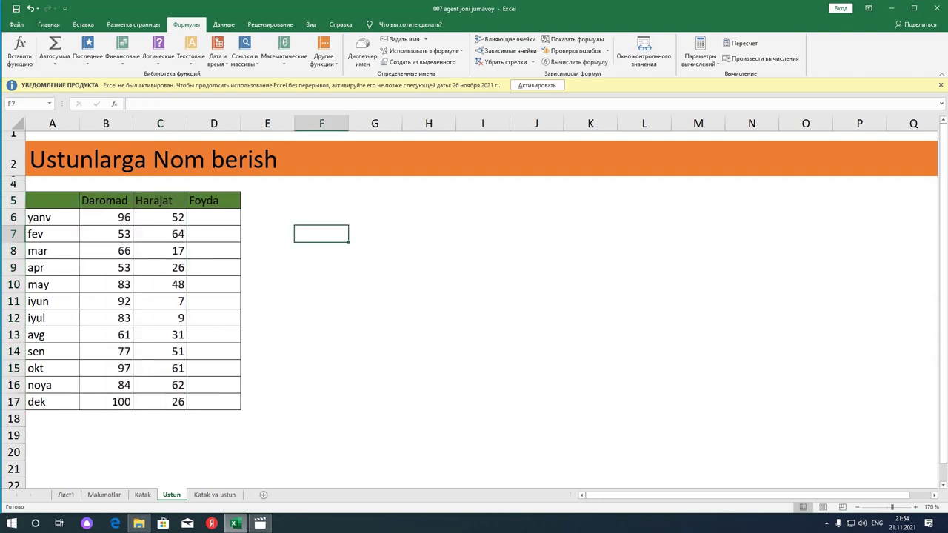
Check the Daromad and Harajat ranges via the Name Box list, then begin =da in D6
left_click_drag(105, 217, 106, 402)
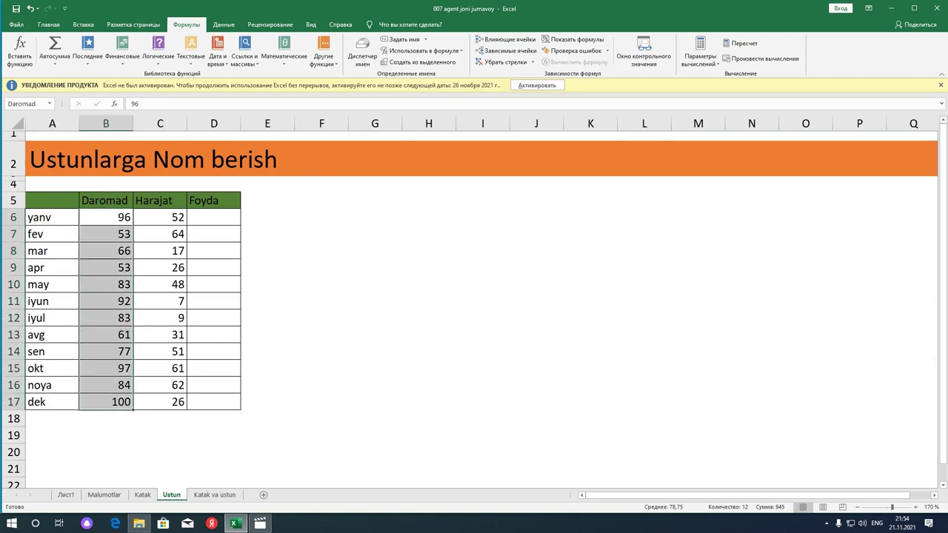
left_click(50, 104)
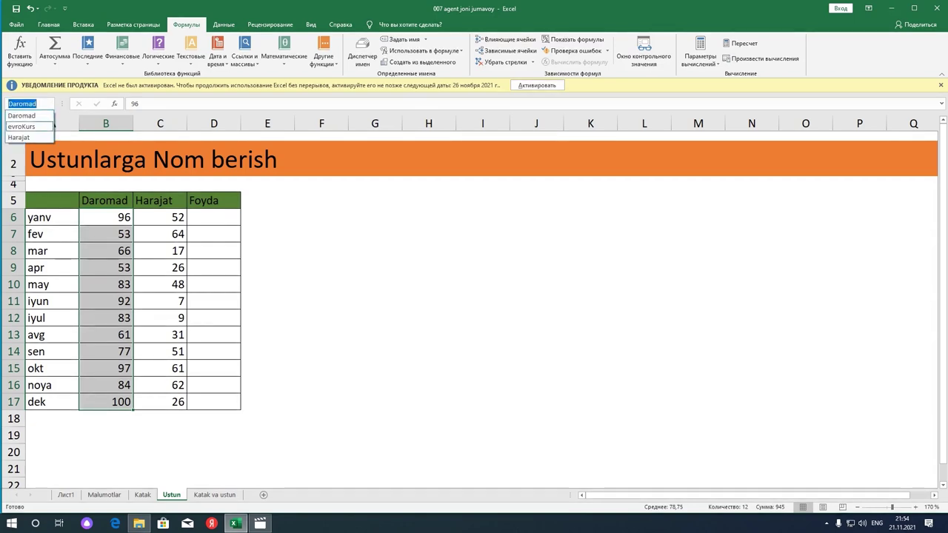
left_click(23, 137)
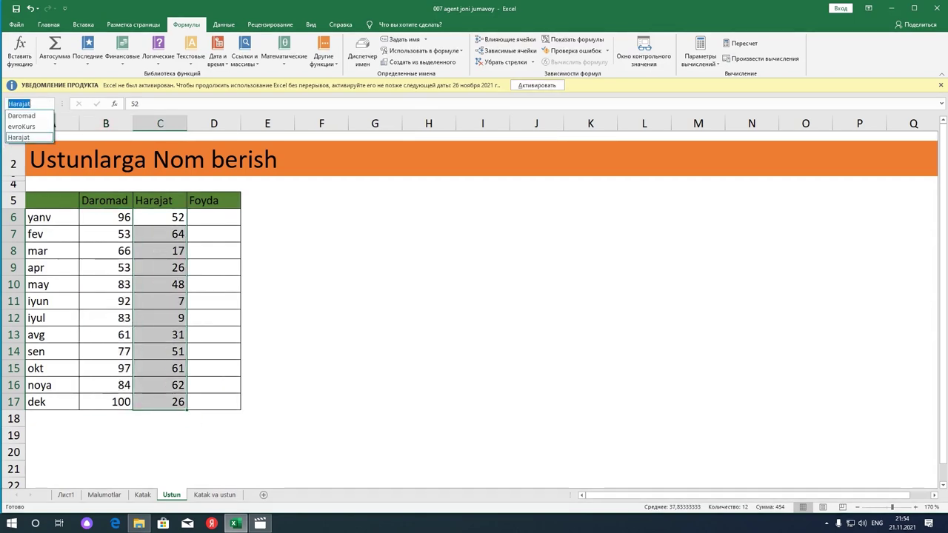
key("Escape")
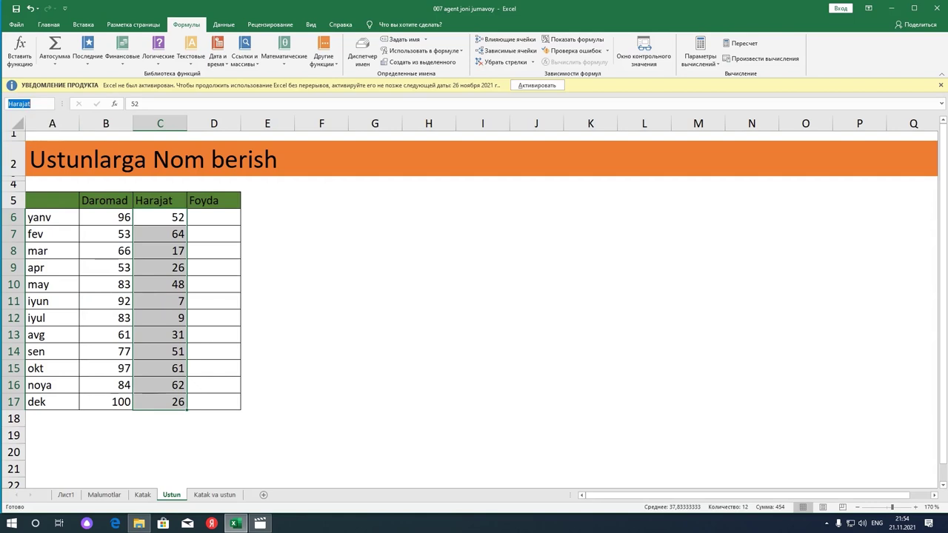
left_click(214, 217)
type("=")
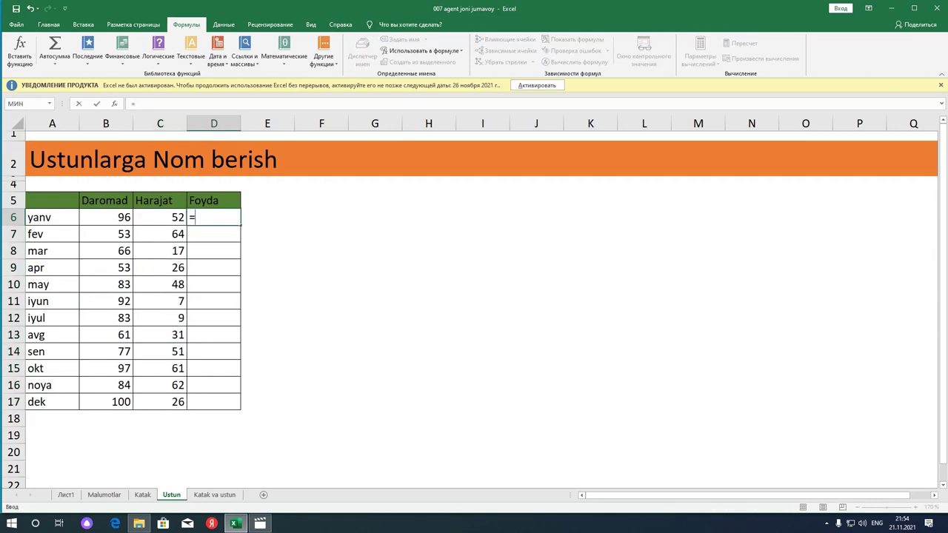
type("da")
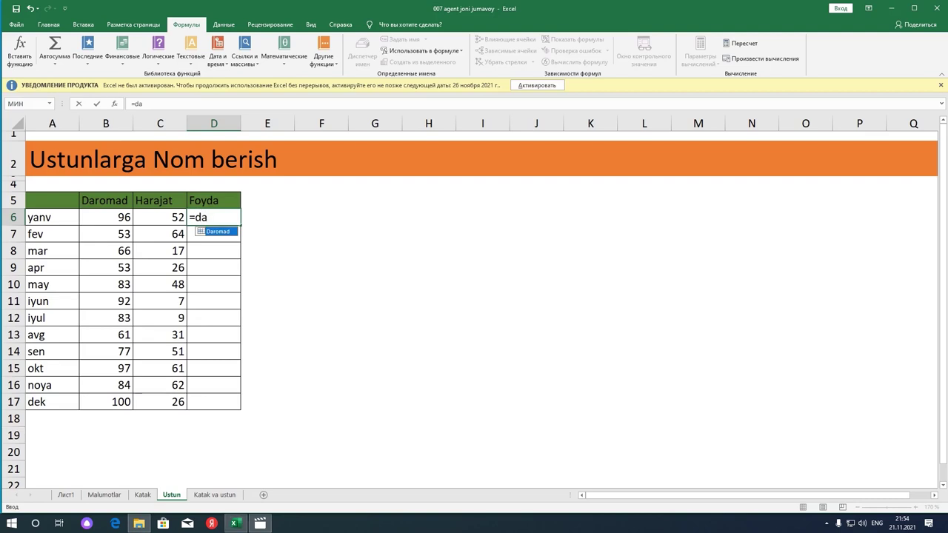
Complete =Daromad-Harajat in D6, fill it down to D17, and switch to Katak va ustun
key("Tab")
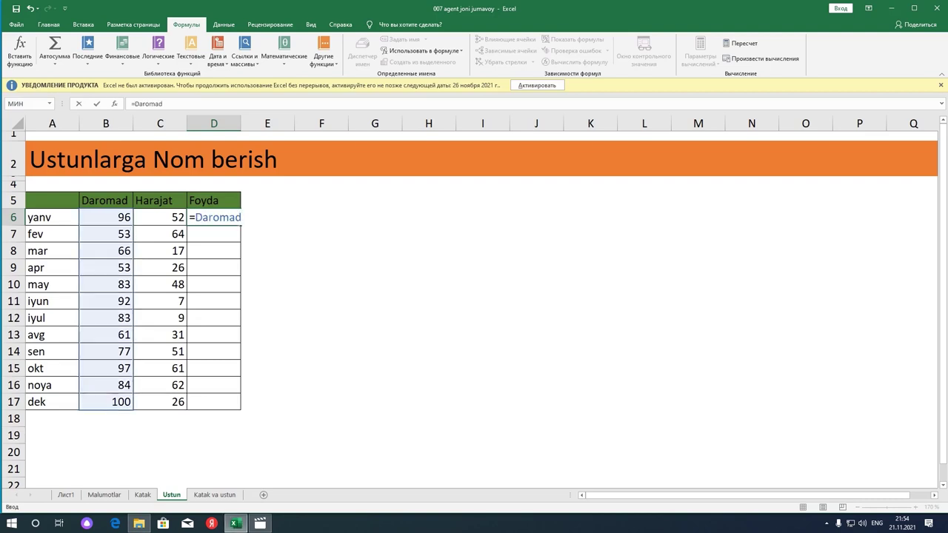
type("-")
type("h")
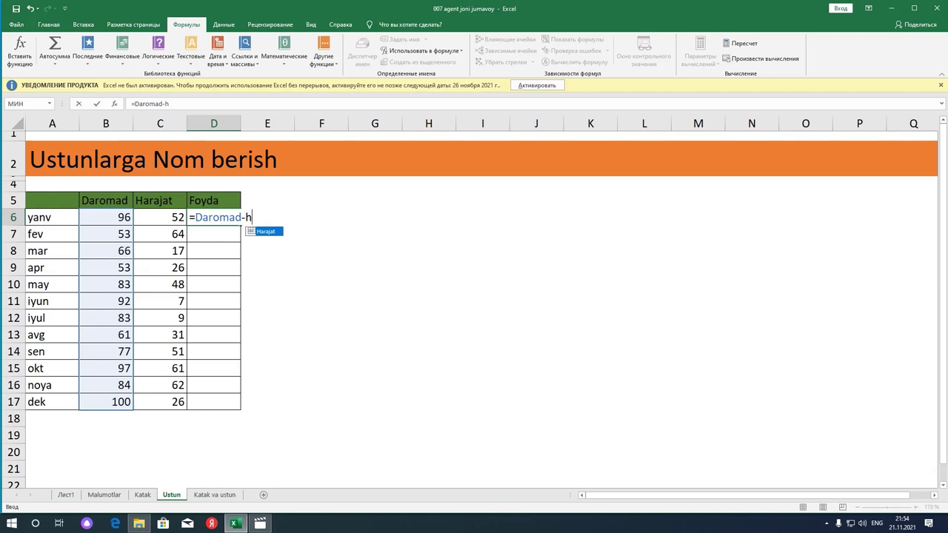
key("Tab")
key("Return")
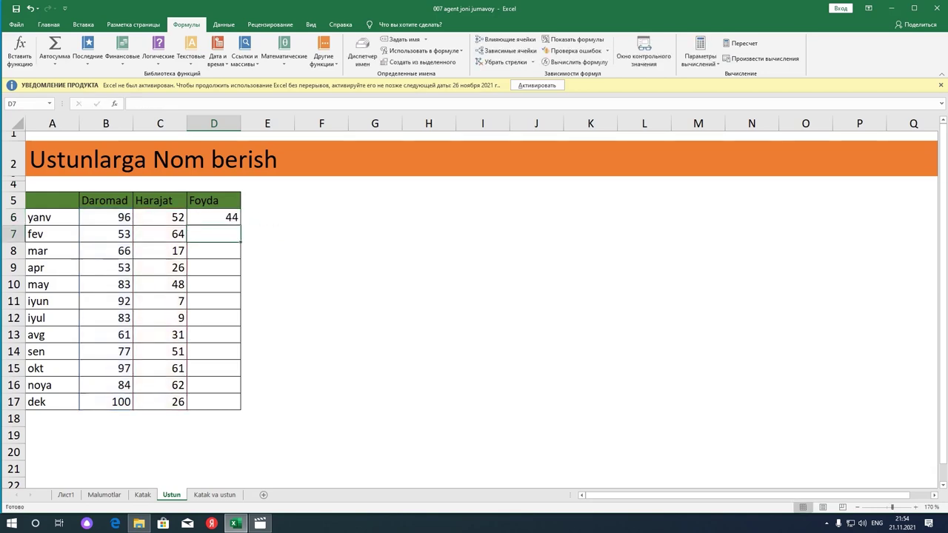
left_click(214, 217)
mouse_move(240, 225)
left_mouse_down()
mouse_move(239, 424)
mouse_move(238, 410)
left_mouse_up()
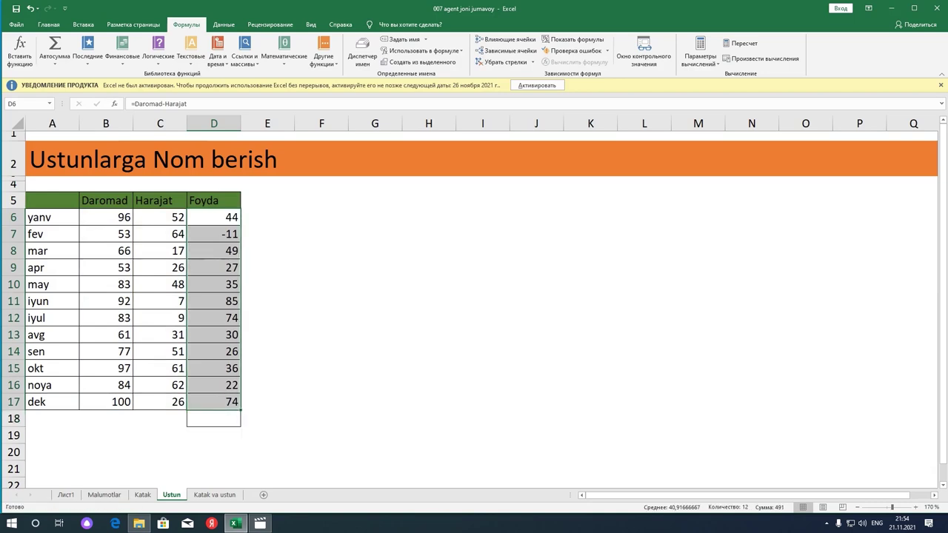
left_click(215, 495)
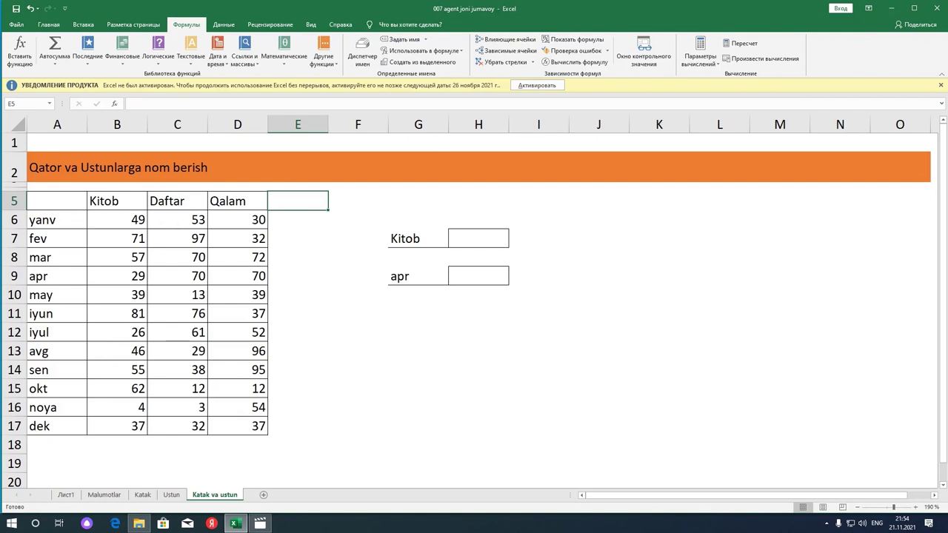
Select the A5:D17 table and create names from its top row and left column labels
left_click(358, 275)
left_click(298, 238)
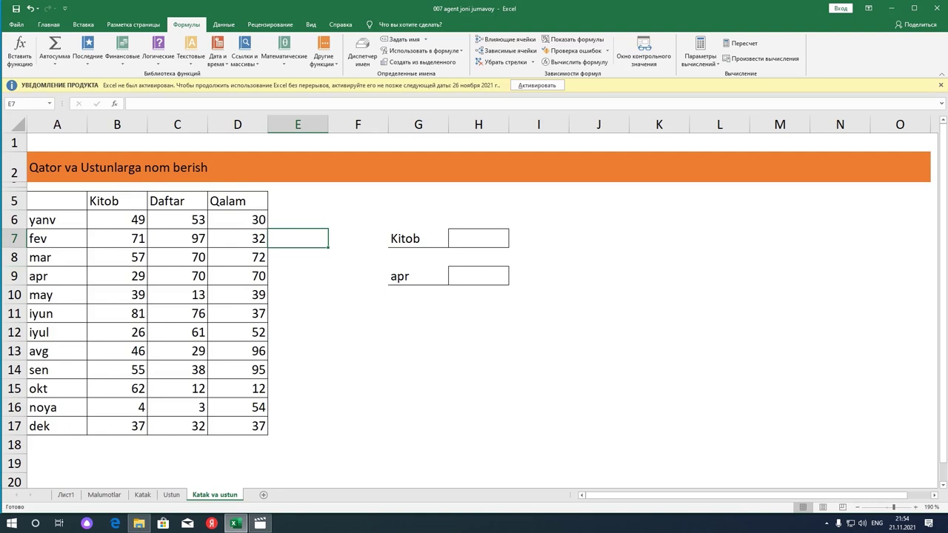
left_click_drag(57, 201, 237, 426)
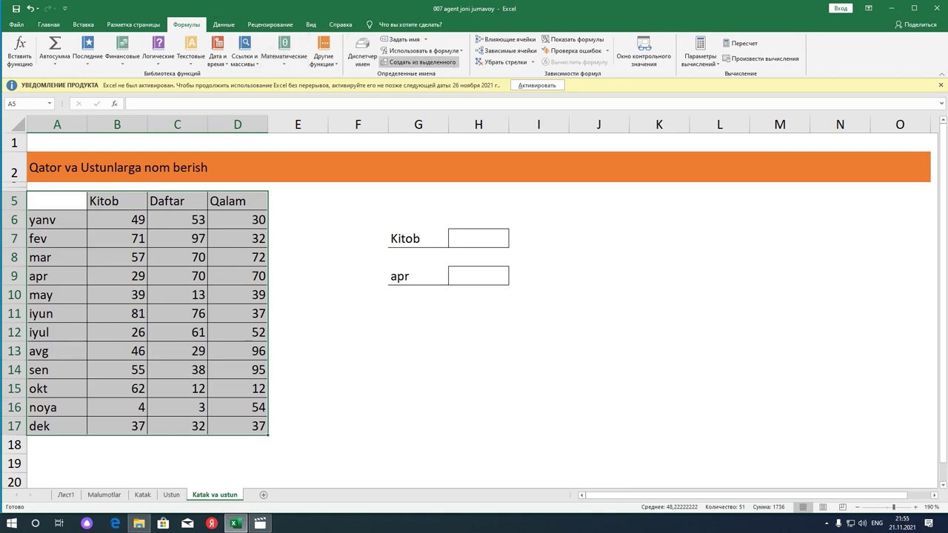
left_click(415, 62)
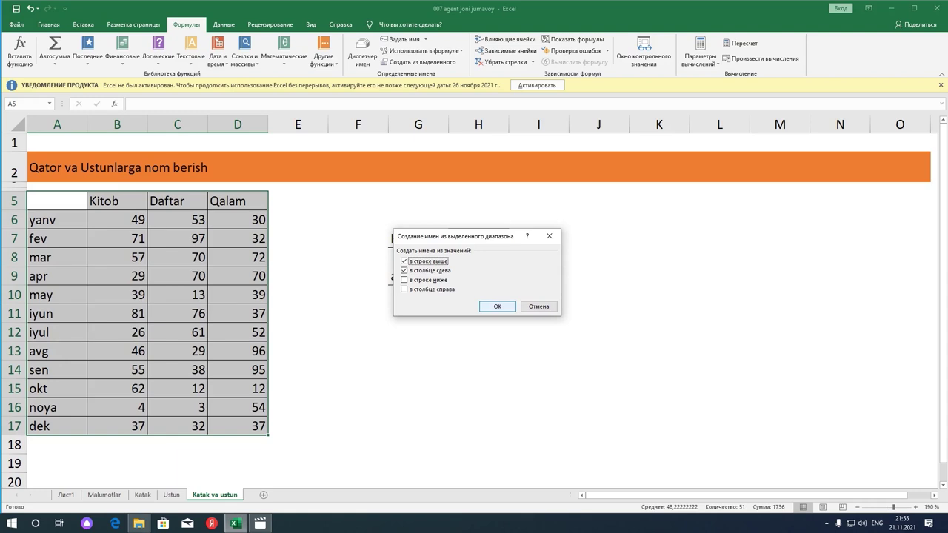
key("Return")
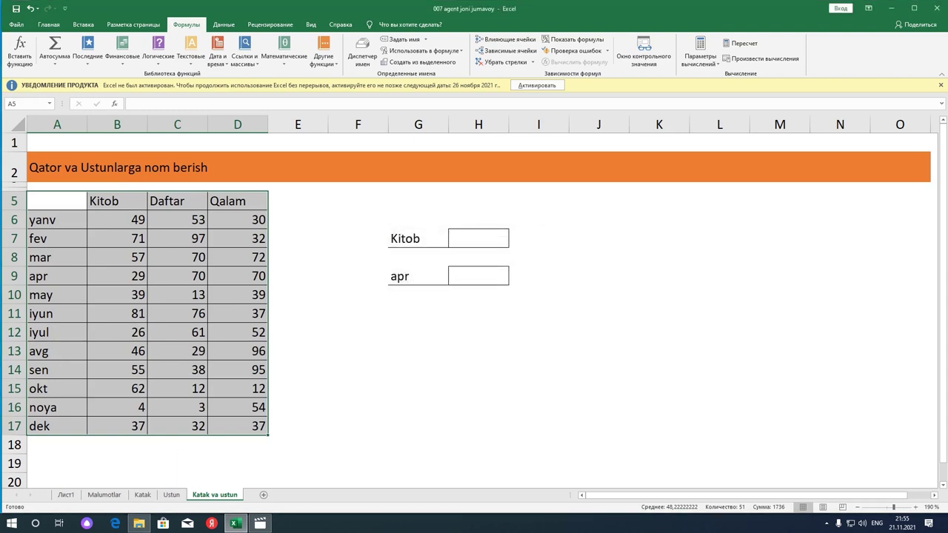
left_click_drag(237, 295, 358, 370)
left_click(358, 333)
left_click(358, 295)
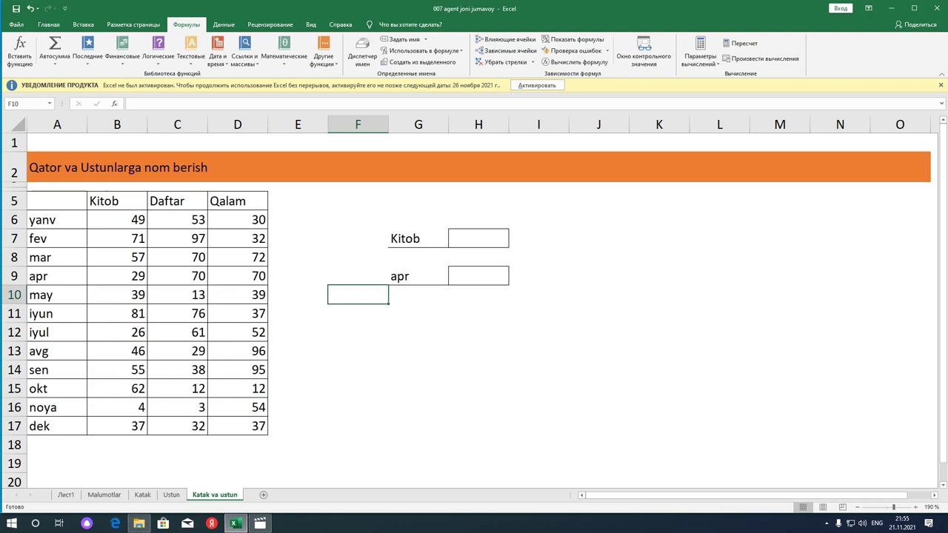
Enter =СУММ(Kitob) in H7 to total the Kitob column, giving 556
left_click(478, 238)
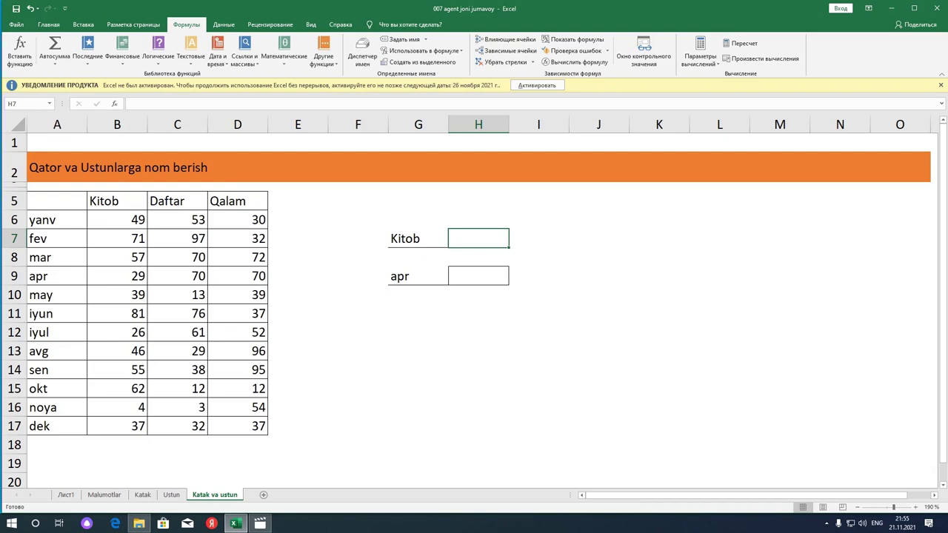
left_click_drag(117, 407, 177, 425)
left_click(478, 239)
type("=")
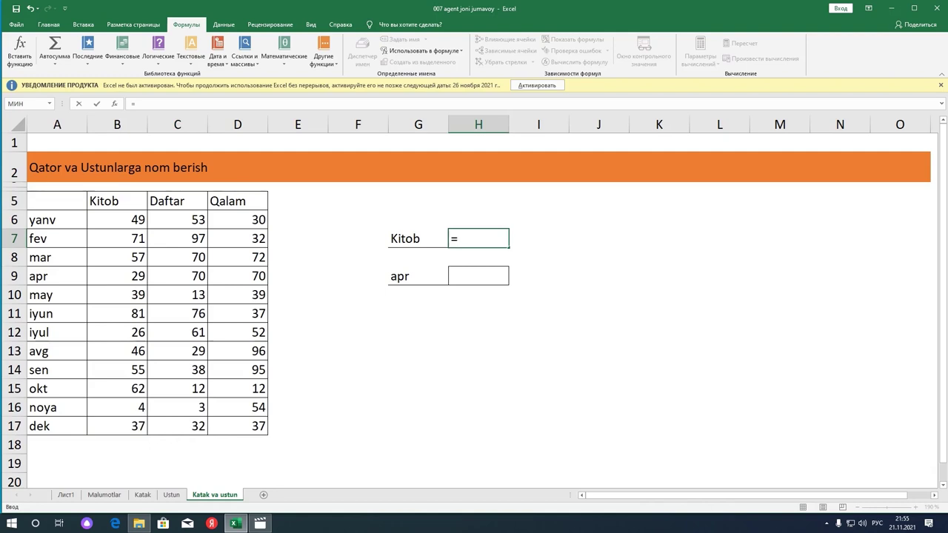
type("су")
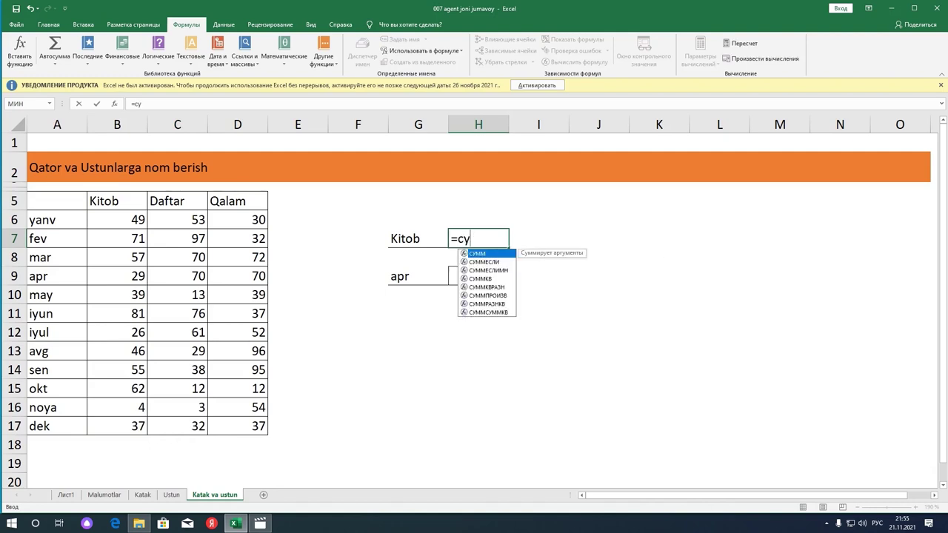
key("Tab")
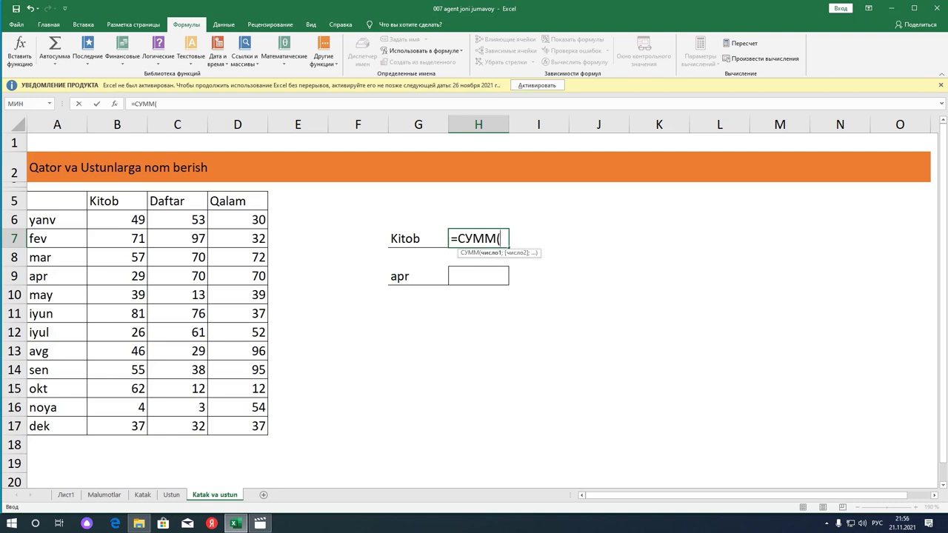
key("alt+shift")
type("ki")
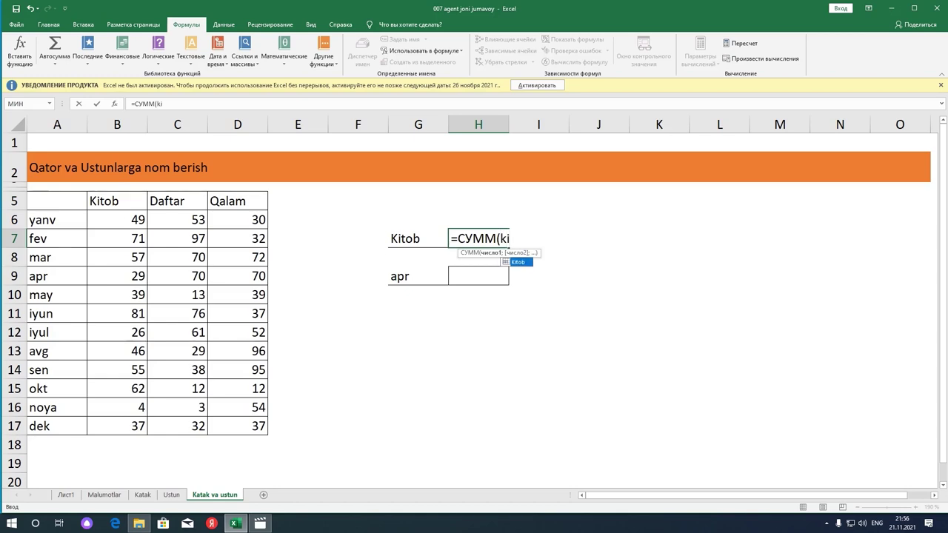
key("Tab")
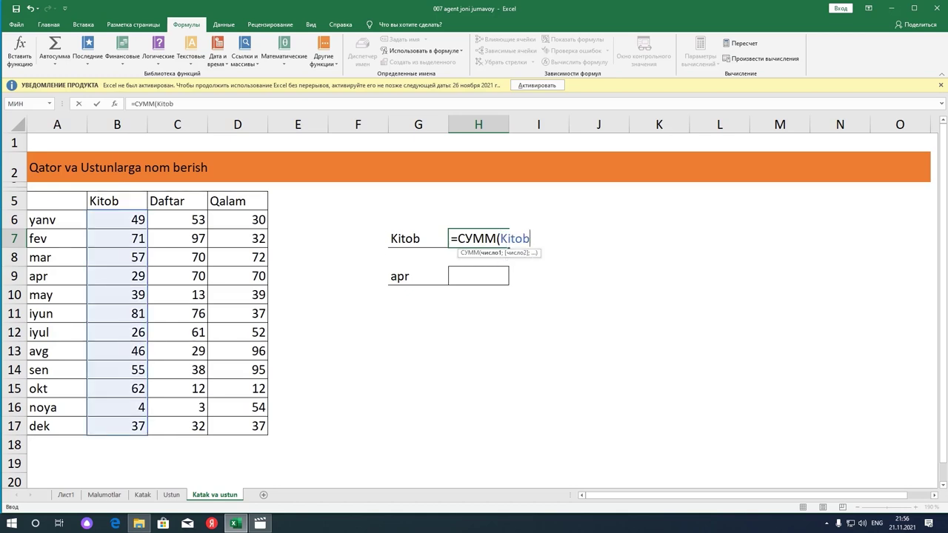
type("0")
key("BackSpace")
type(")")
key("Return")
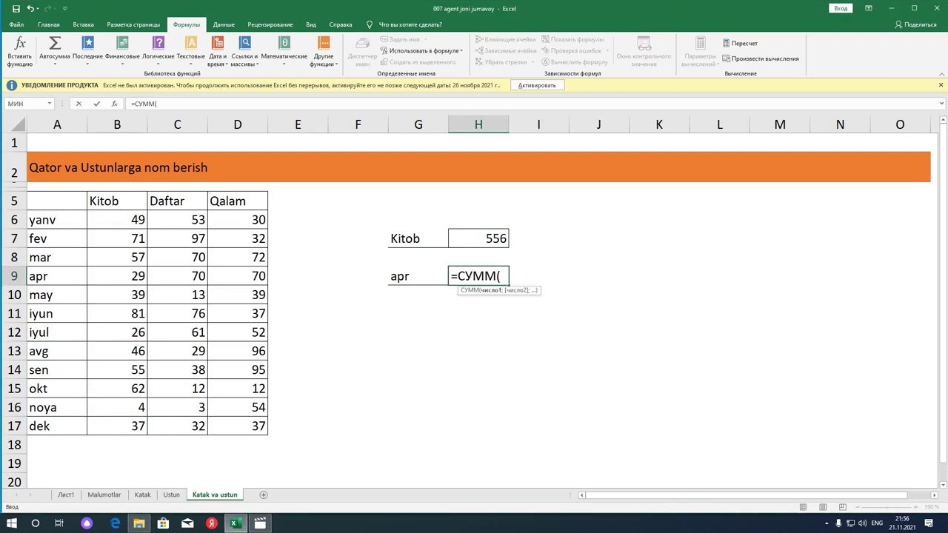
Enter =СУММ(apr) in H9 to total the apr row, giving 169
type("A")
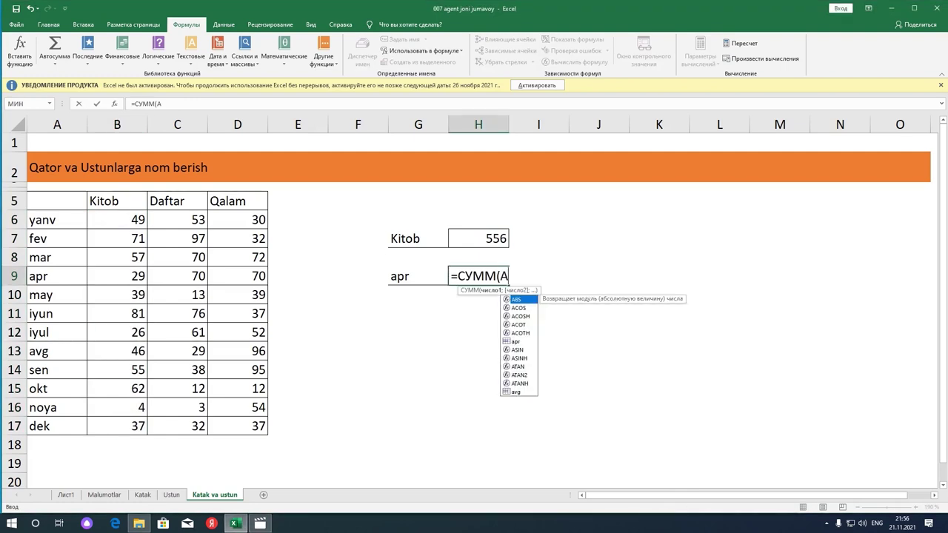
type("P")
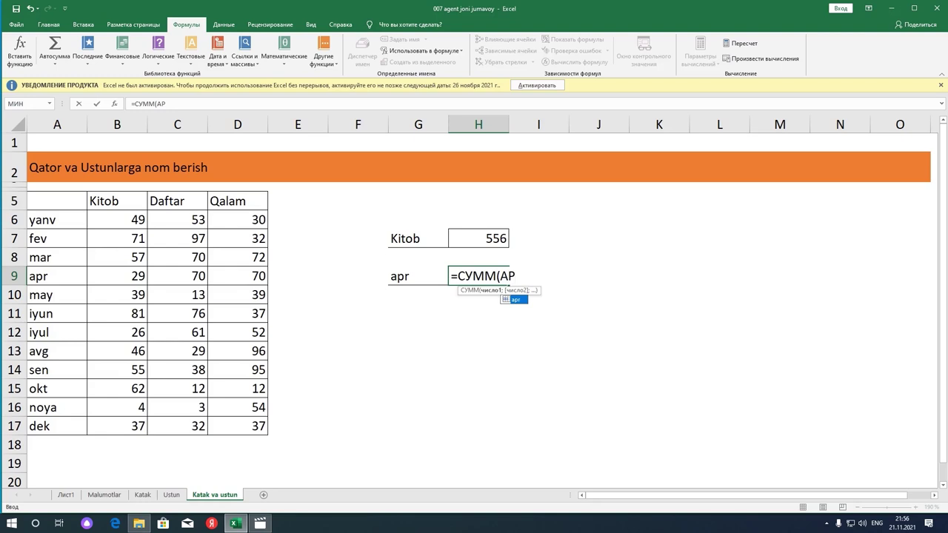
key("Tab")
type(")")
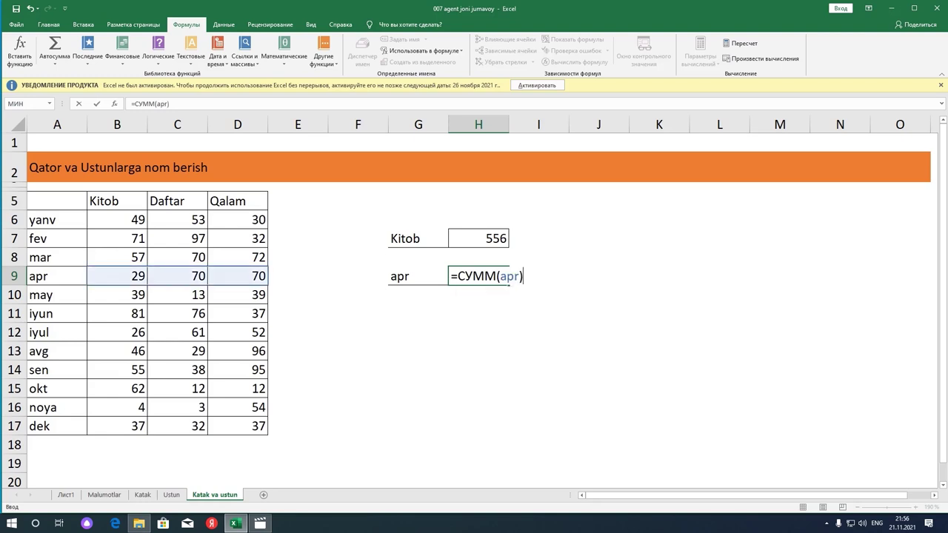
key("Return")
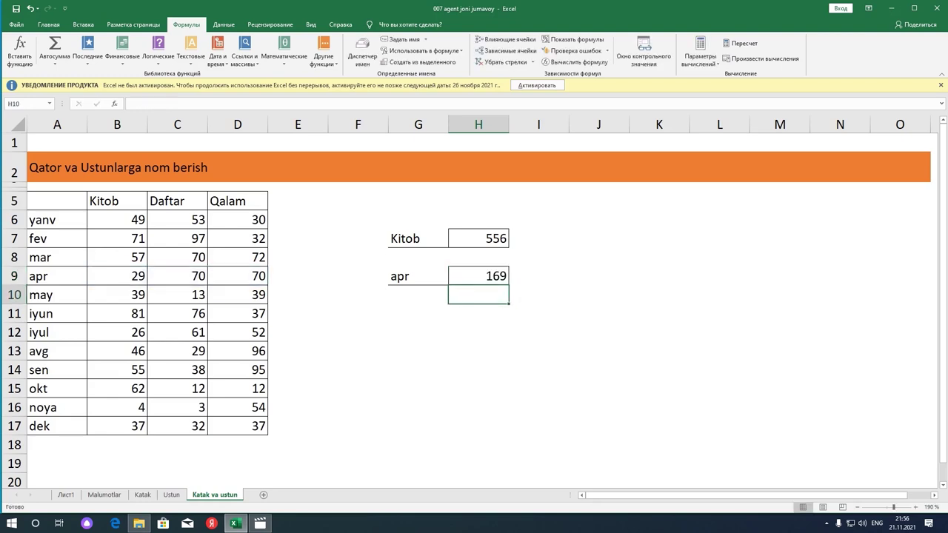
Recheck the Kitob formula and table values, then open the Name Manager
key("Up")
key("Up")
key("Up")
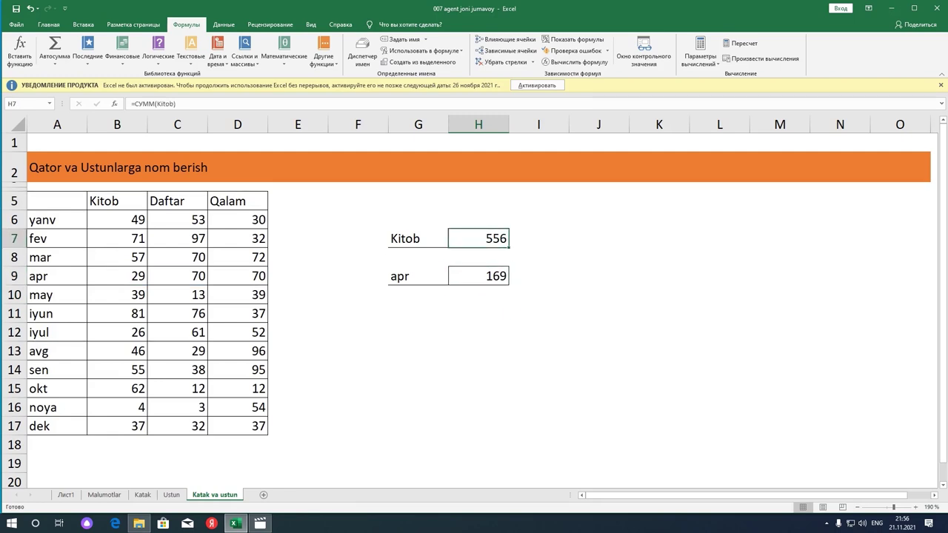
key("Home")
key("ctrl+Down")
left_click(117, 257)
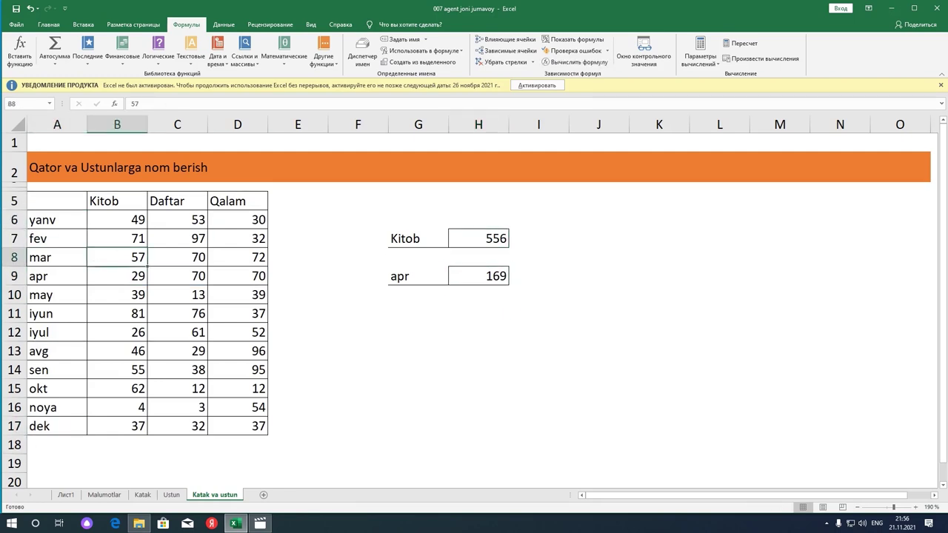
left_click(177, 220)
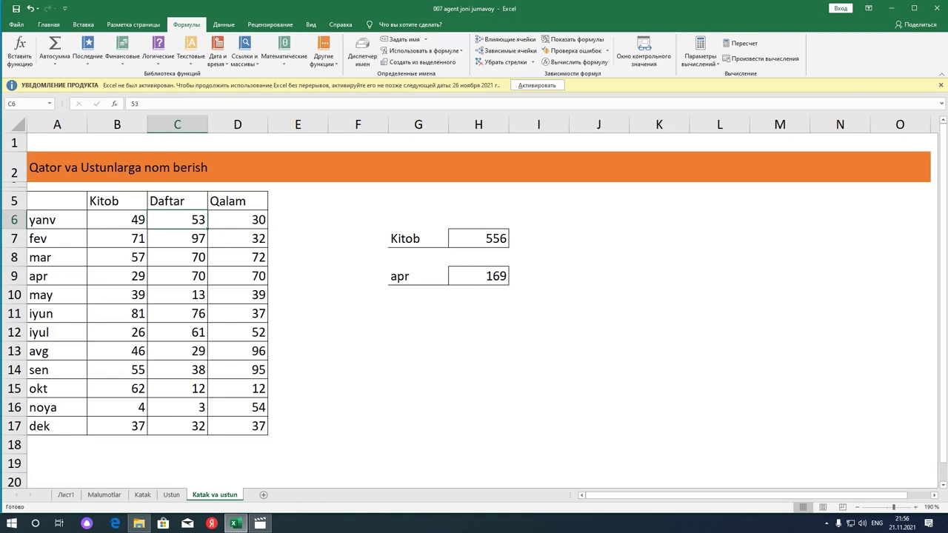
left_click(362, 50)
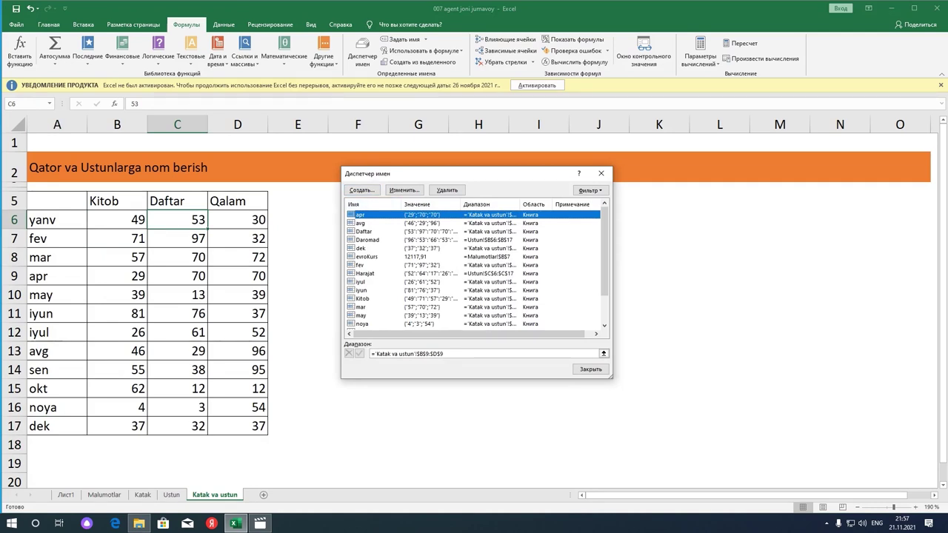
Delete the defined name dek so the Name Manager list goes from Daromad to evroKurs
left_click_drag(604, 252, 604, 275)
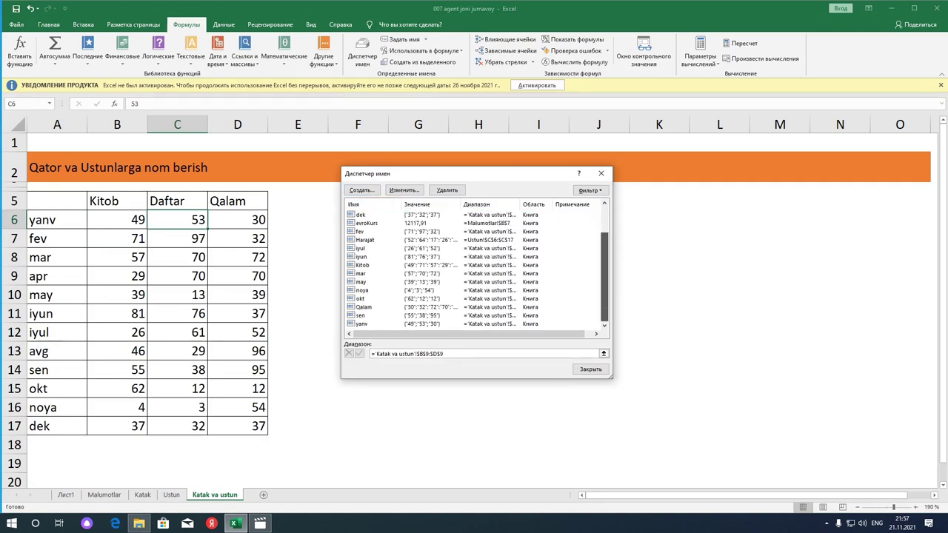
scroll(474, 270, "up", 1)
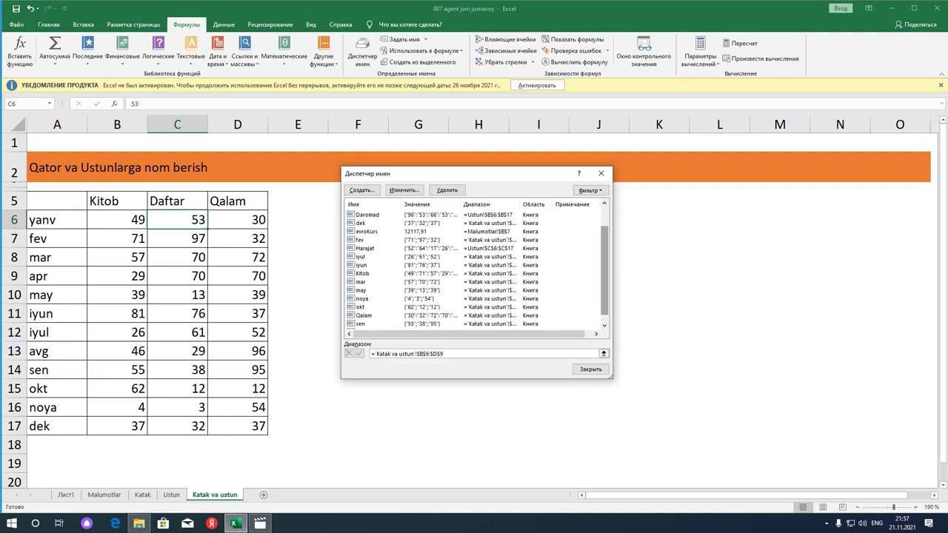
scroll(474, 270, "up", 2)
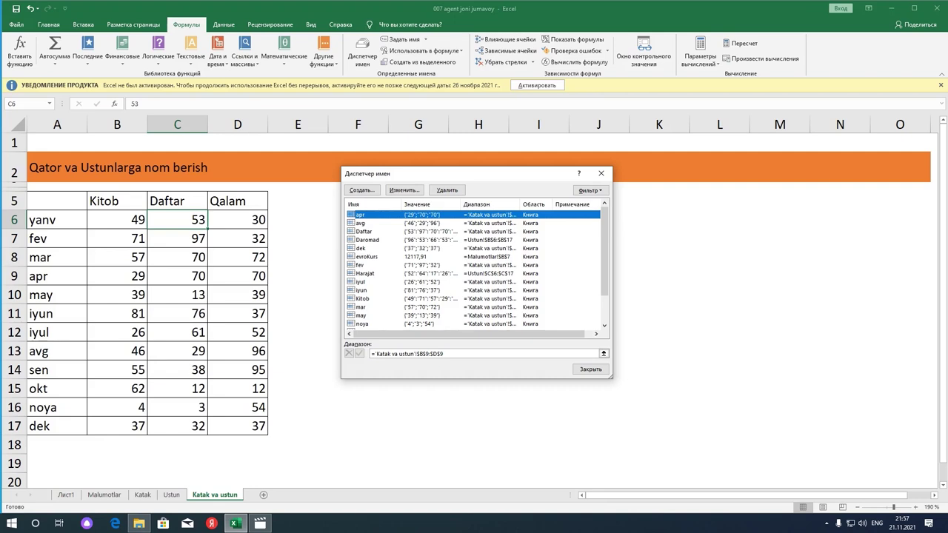
left_click(361, 248)
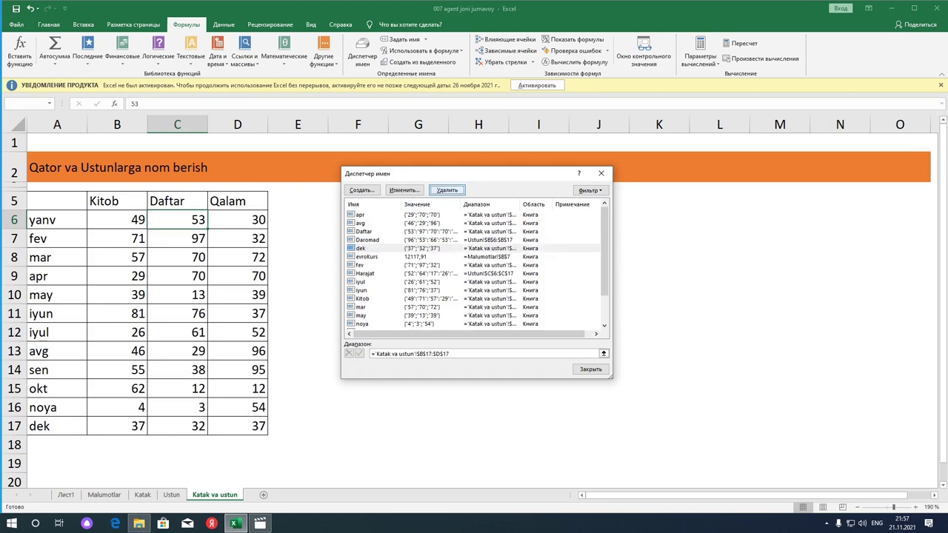
left_click(447, 190)
key("Return")
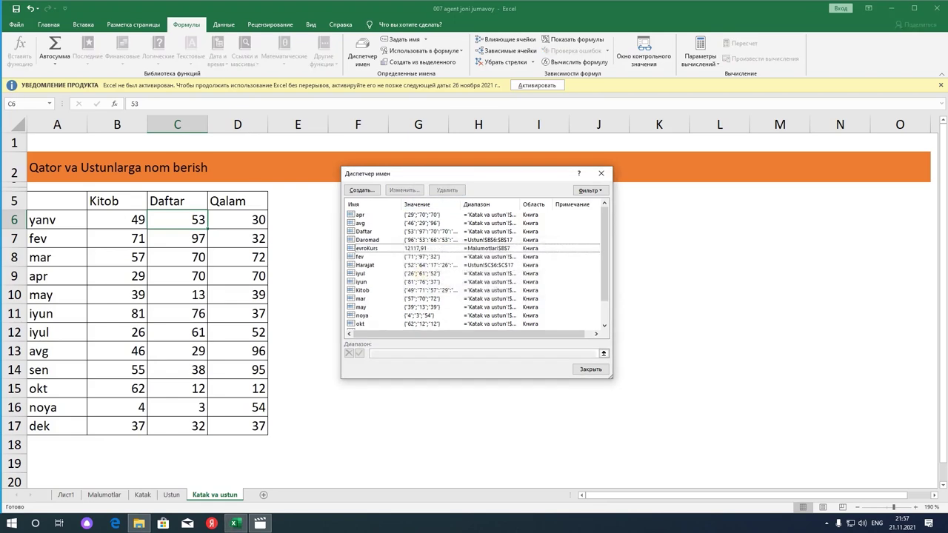